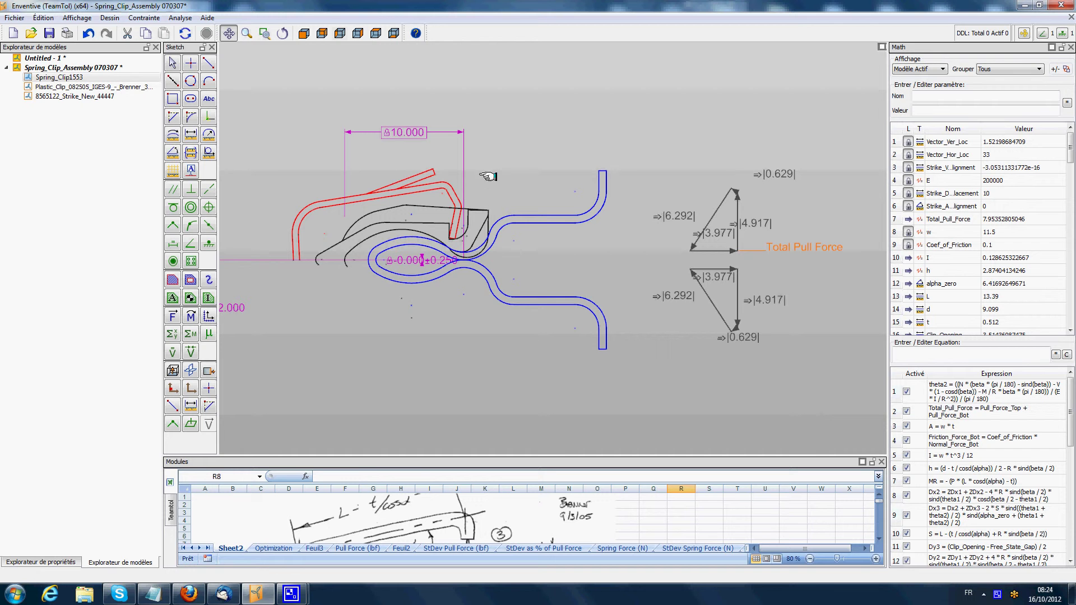
Step the strike displacement dimension up from 10.000 through 12 to 12.5
key("Escape")
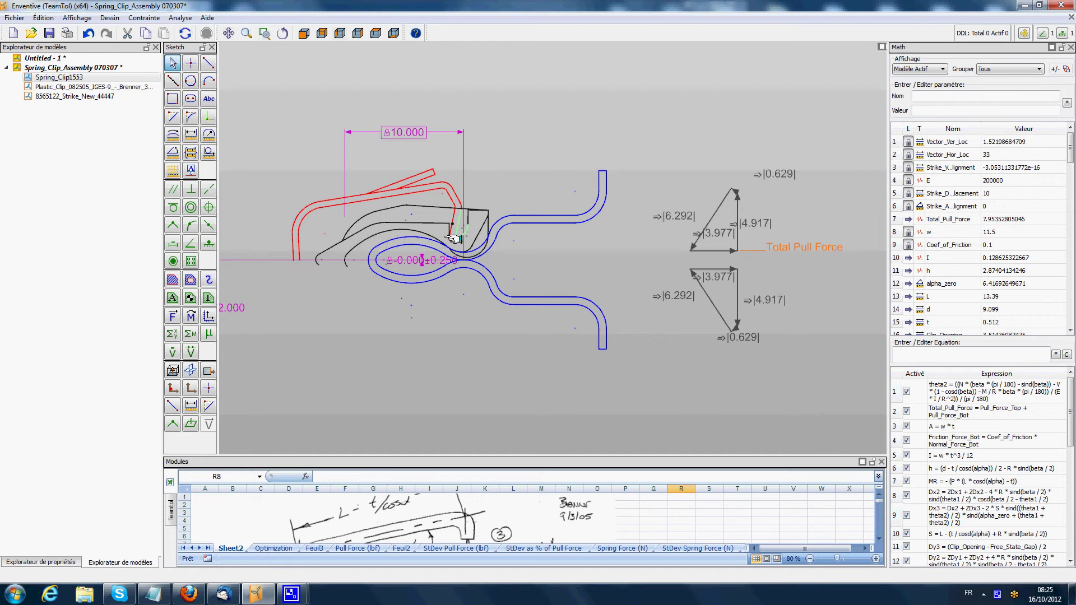
left_click_drag(453, 238, 458, 203)
left_click(404, 133)
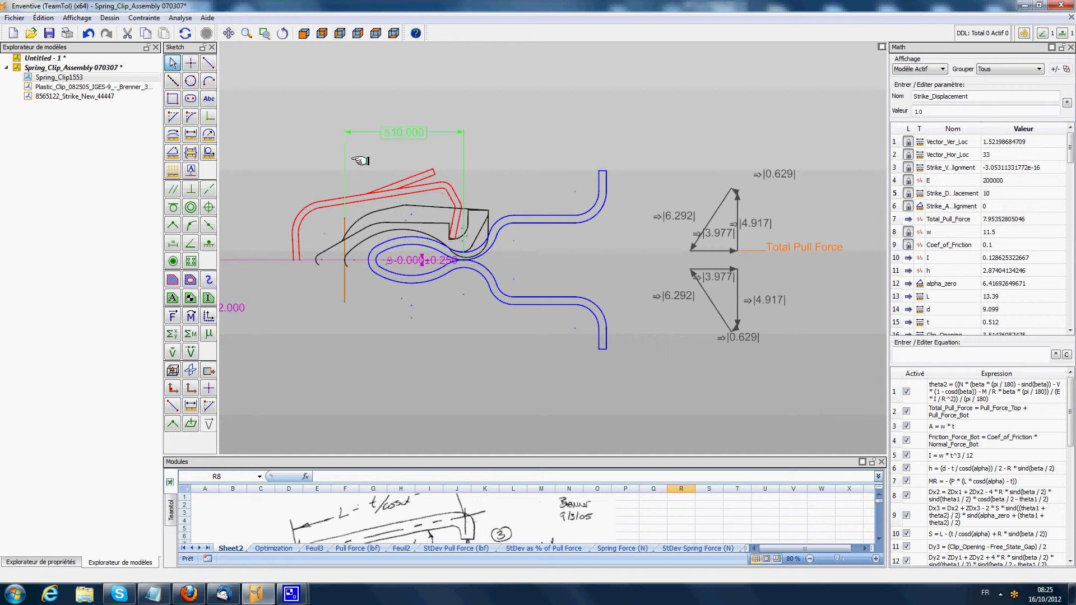
key("Up")
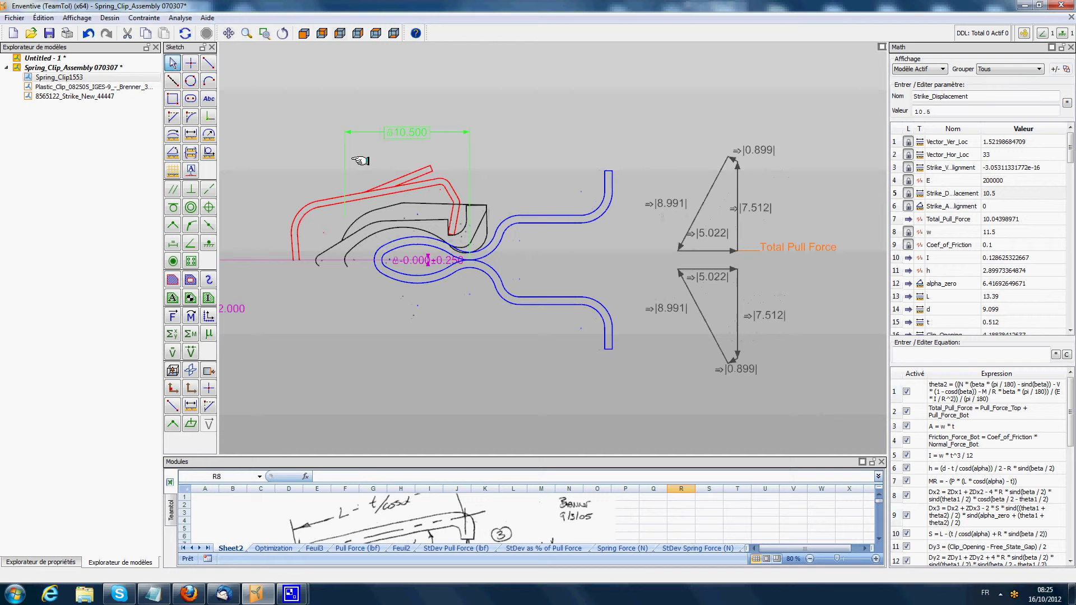
key("Up")
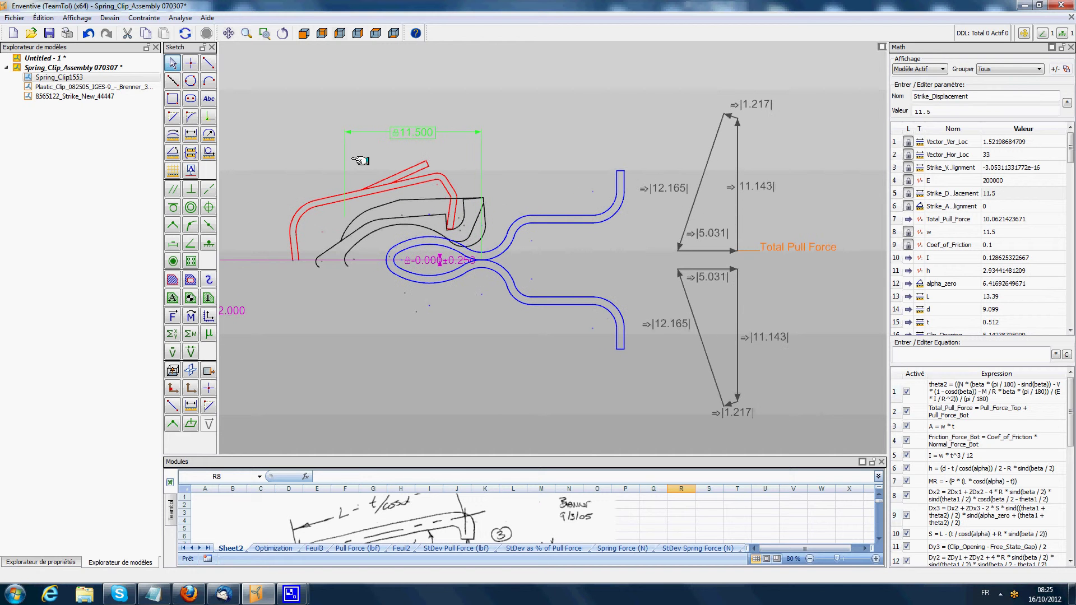
key("Up")
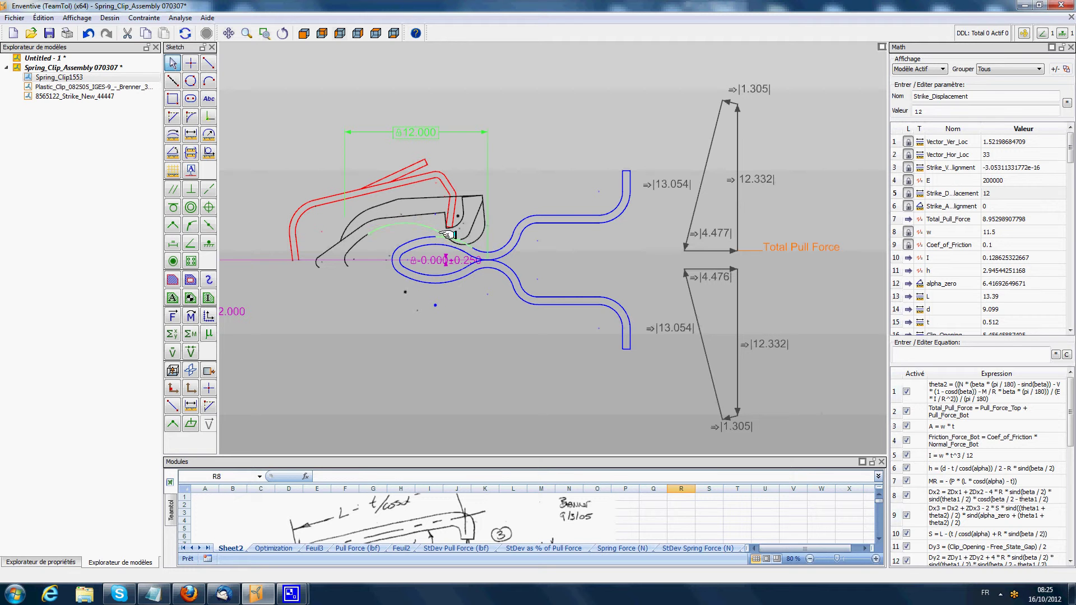
left_click(429, 132)
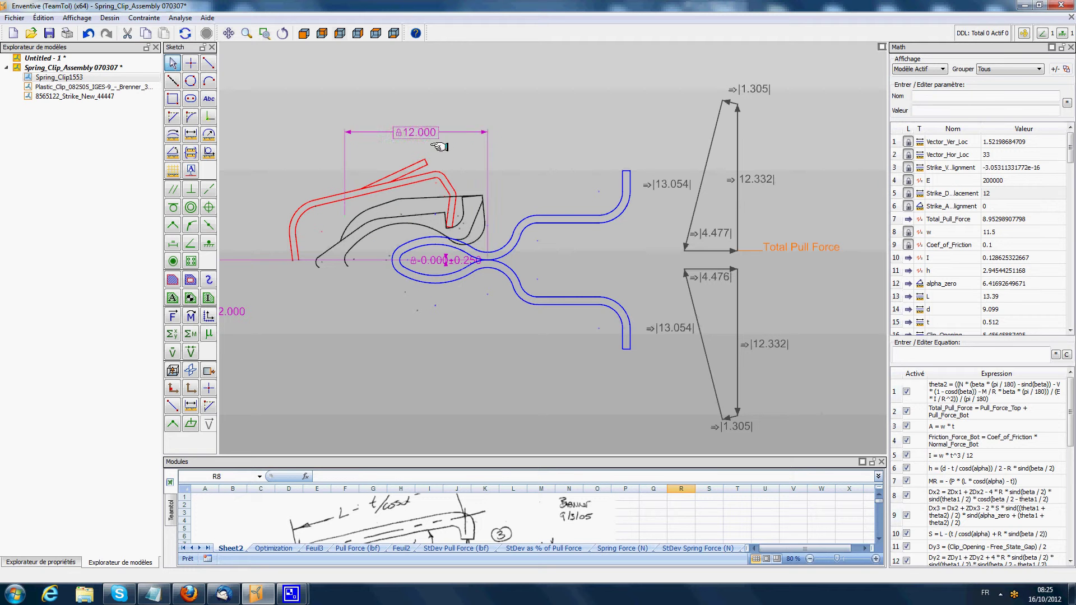
left_click_drag(429, 132, 451, 161)
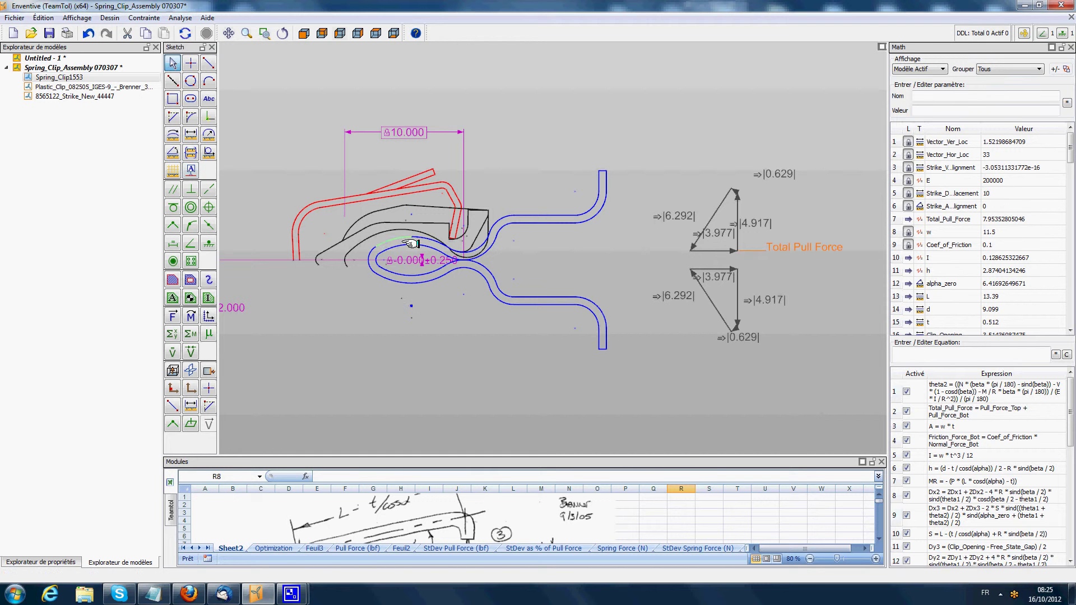
Open the Spring_Clip1553 part for editing from the Explorateur de modèles and re-centre its sketch
left_click(79, 76)
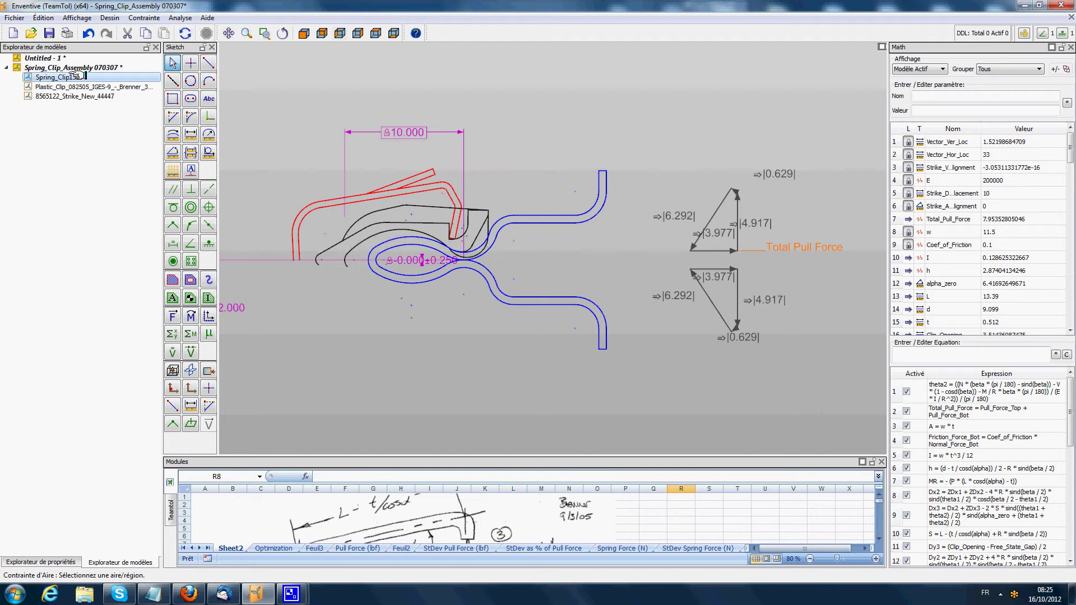
left_click(79, 76)
right_click(79, 76)
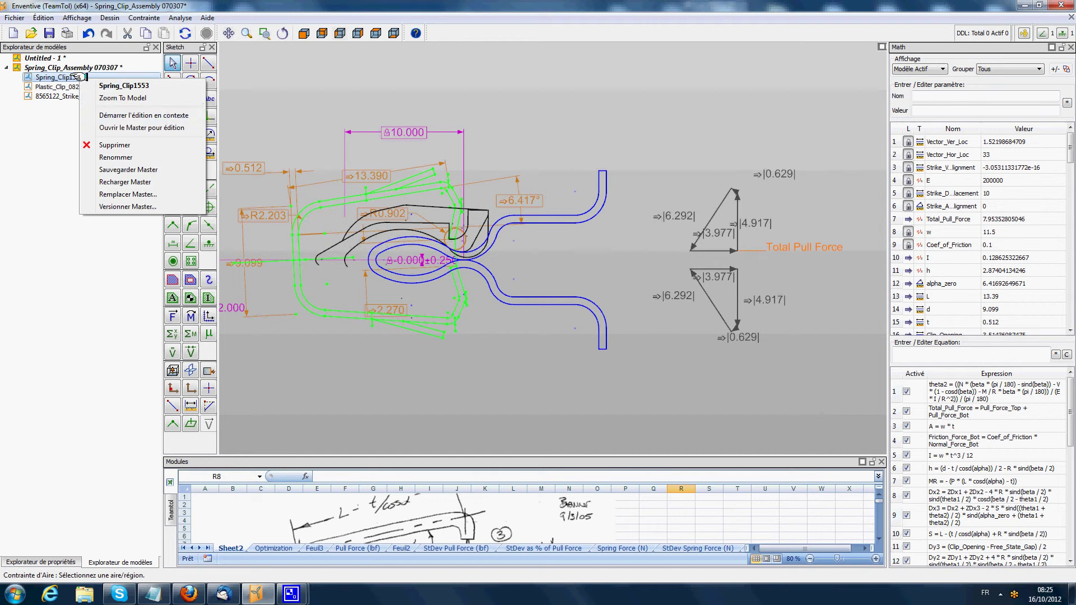
left_click(133, 126)
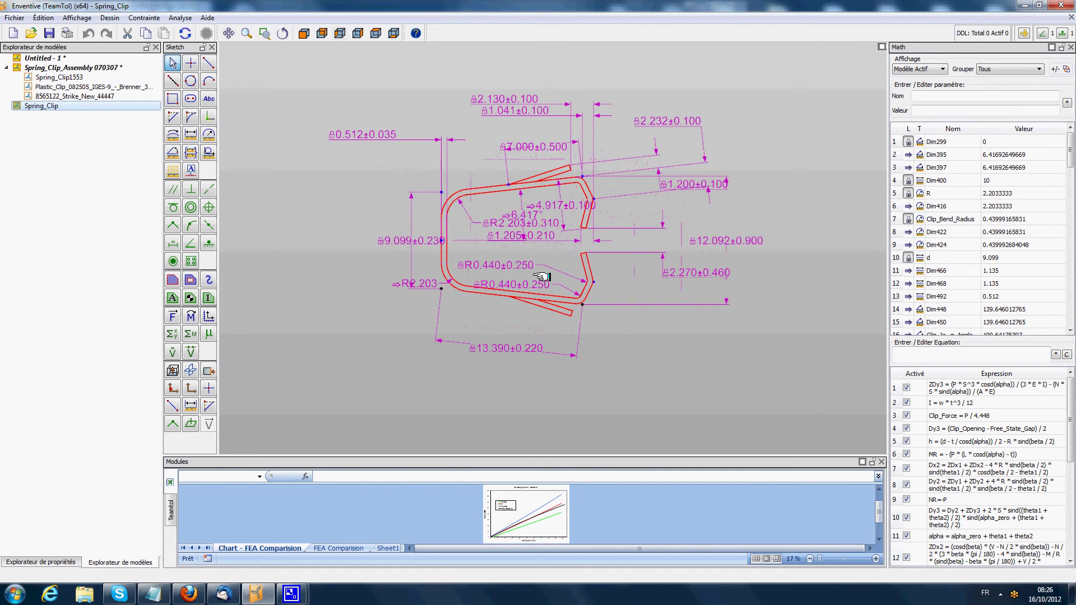
scroll(552, 280, "up", 1)
left_click_drag(541, 258, 523, 283)
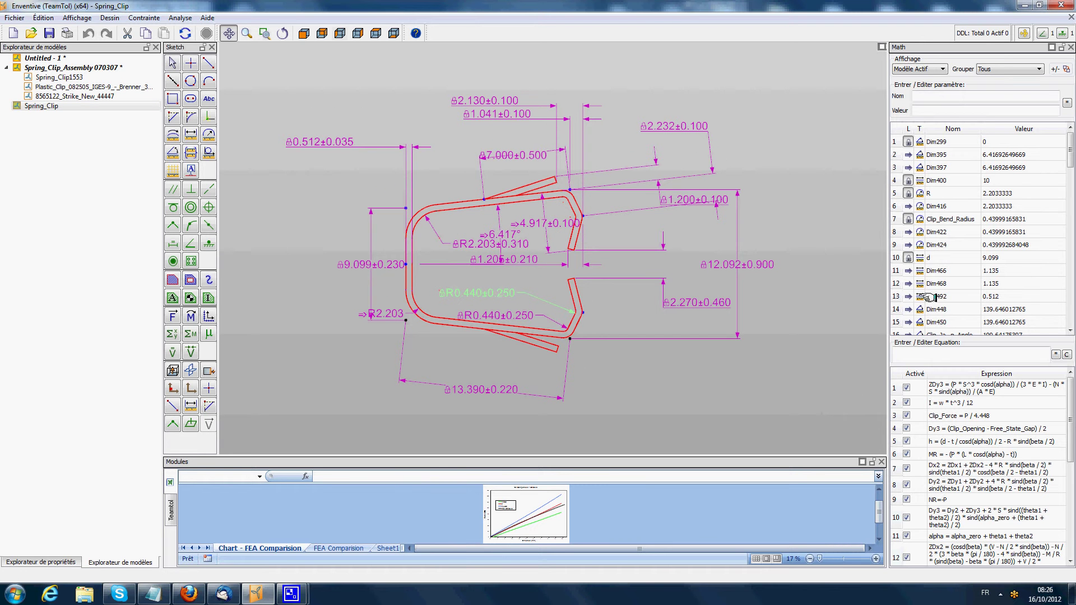
Widen the Math parameters and equations panel, then enlarge the embedded Excel workbook with the FEA chart
left_click_drag(888, 247, 819, 247)
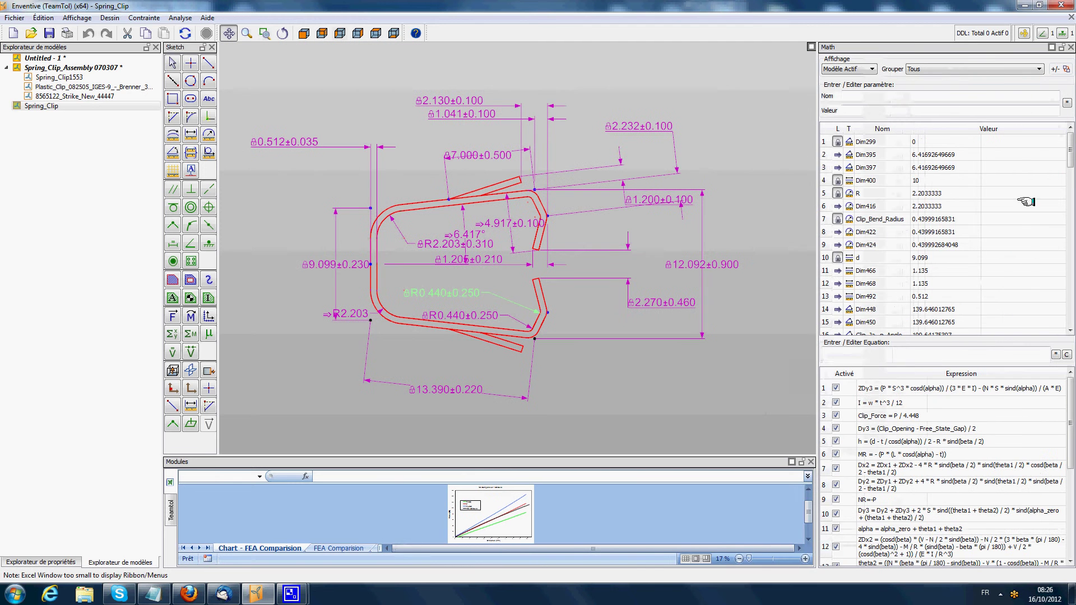
mouse_move(1070, 144)
left_mouse_down()
mouse_move(1067, 439)
mouse_move(1068, 395)
left_mouse_up()
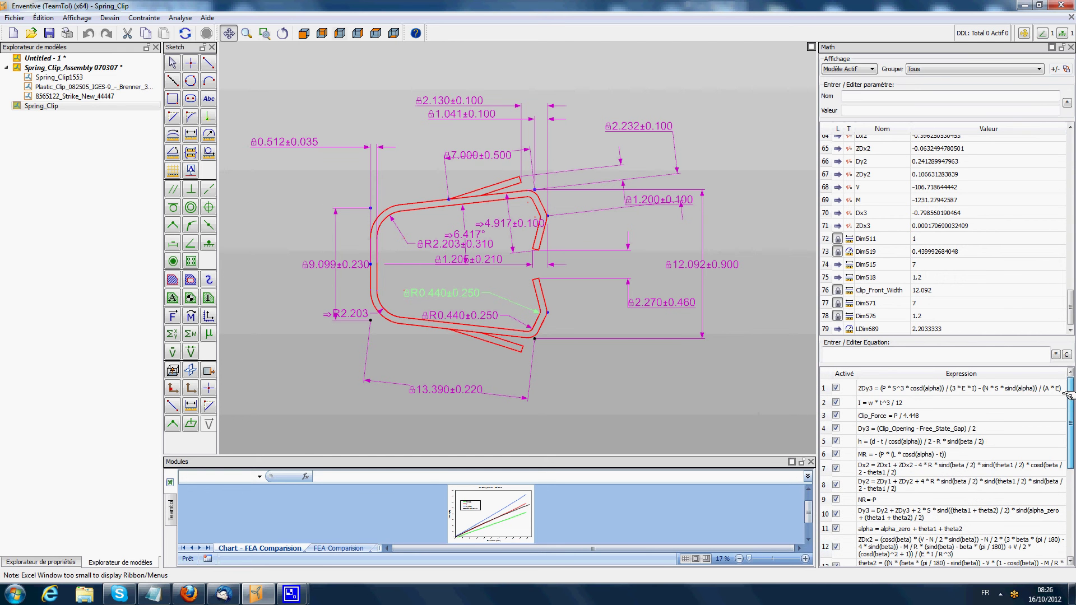
left_click_drag(992, 337, 1003, 234)
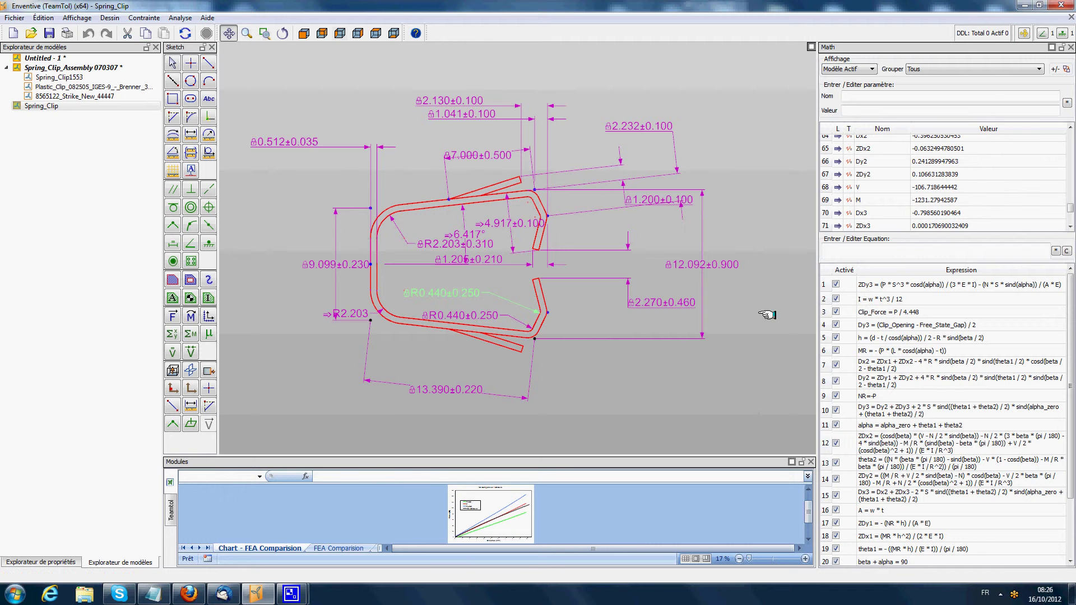
key("Escape")
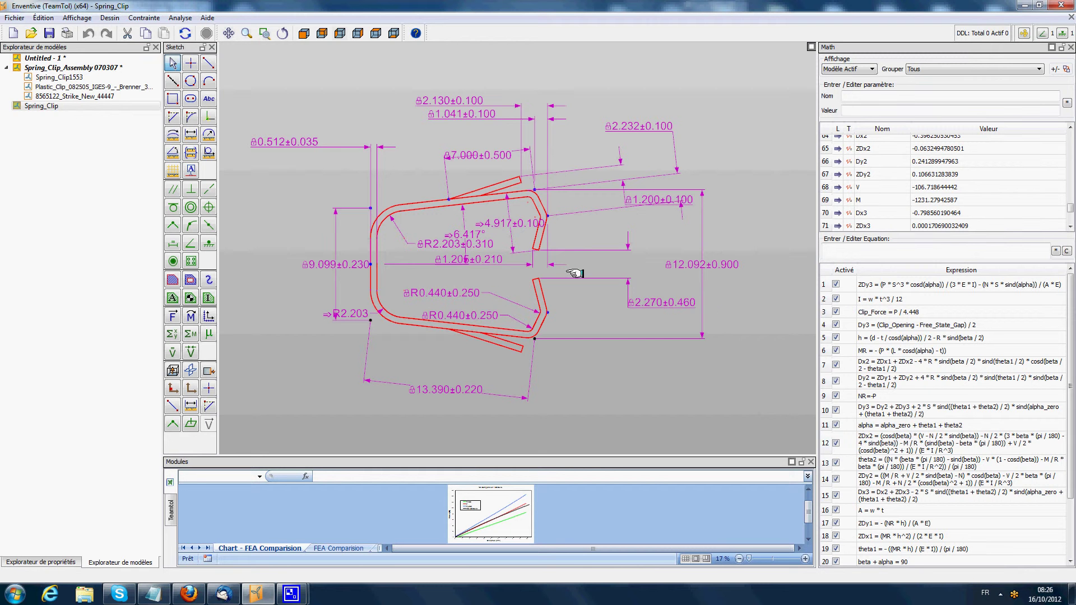
left_click(541, 251)
left_click_drag(696, 455, 691, 354)
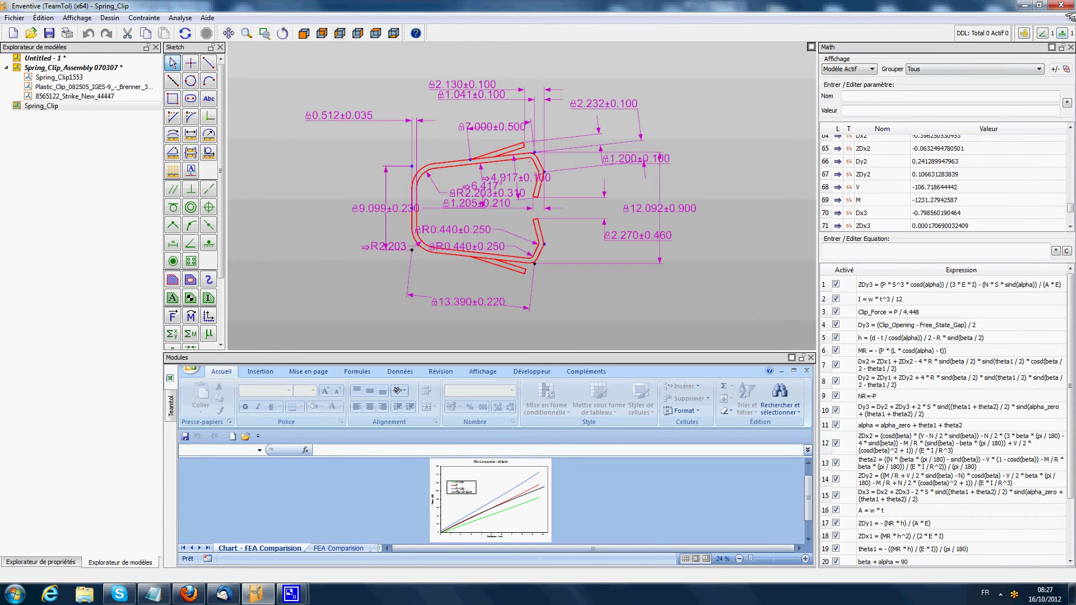
Close the Spring_Clip part, reframe the assembly sketch and select the upper triangle's 4.917 side
key("ctrl+F4")
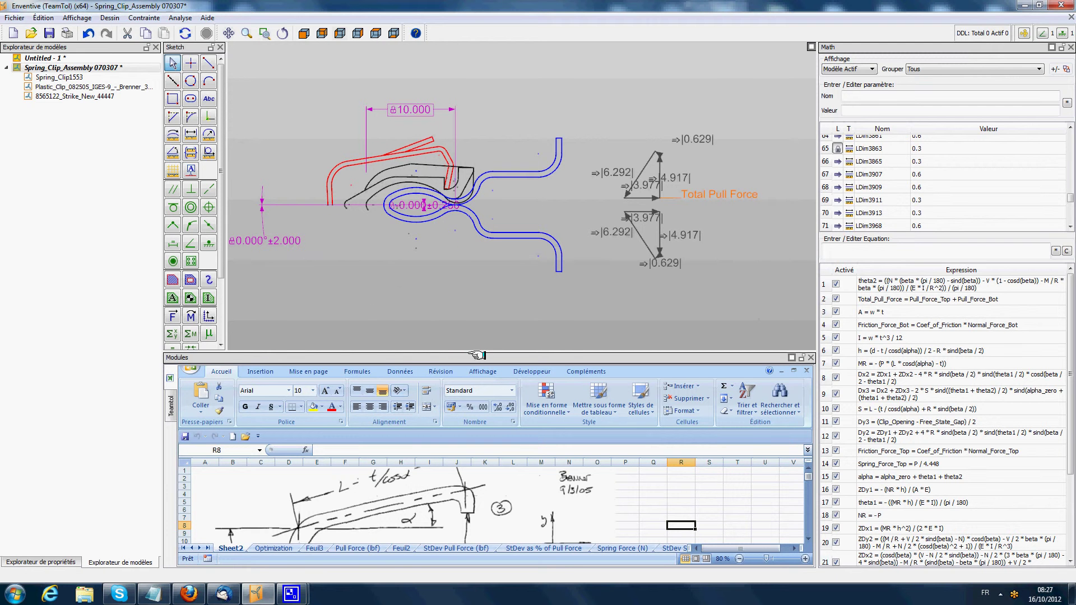
left_click_drag(478, 351, 478, 424)
middle_click_drag(460, 327, 455, 341)
key("Escape")
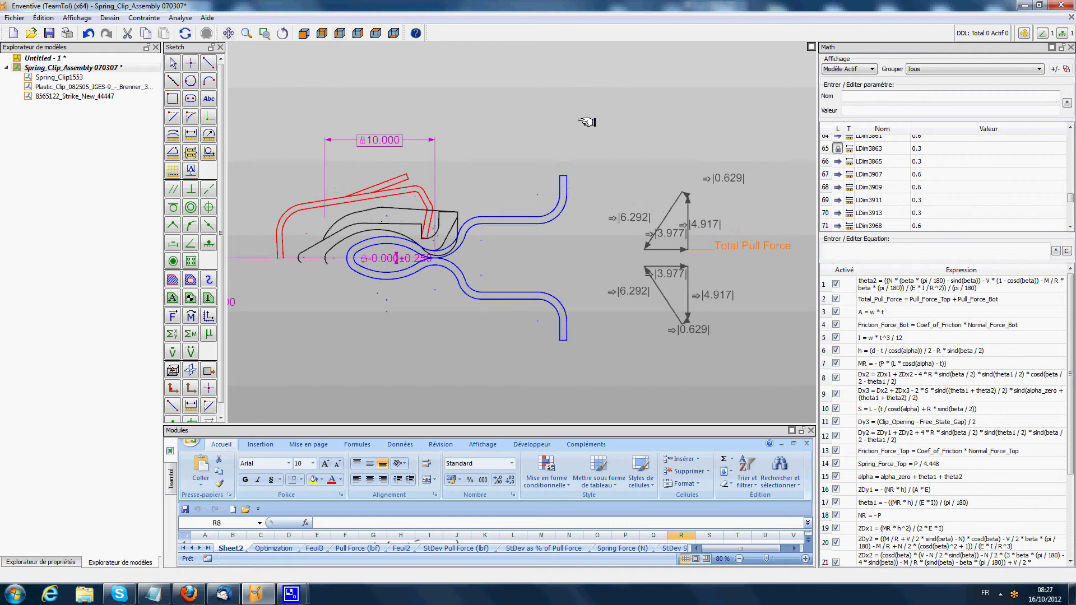
scroll(659, 256, "up", 1)
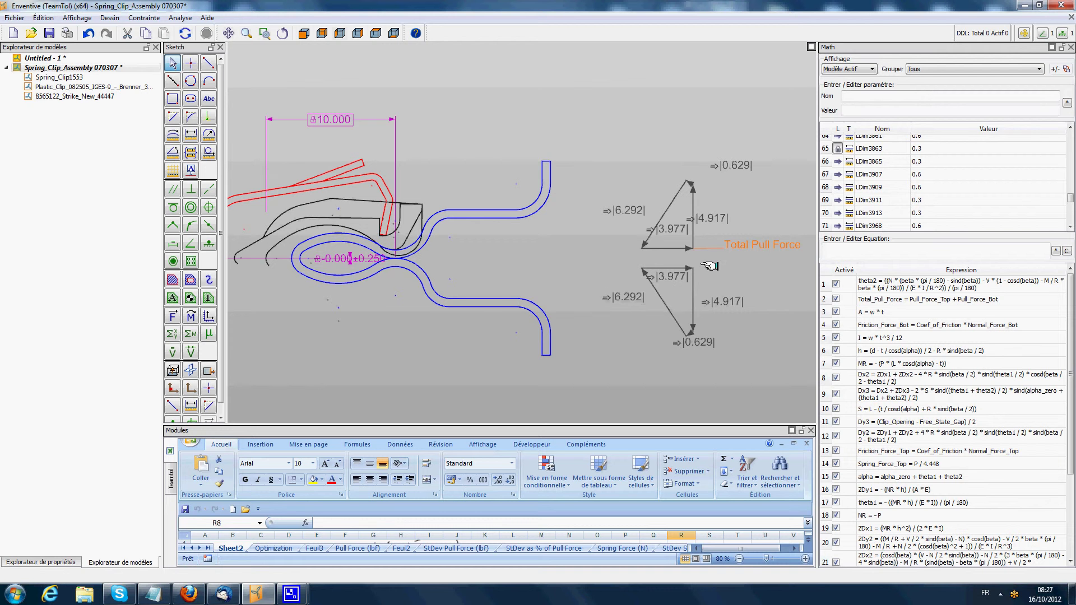
scroll(707, 260, "up", 1)
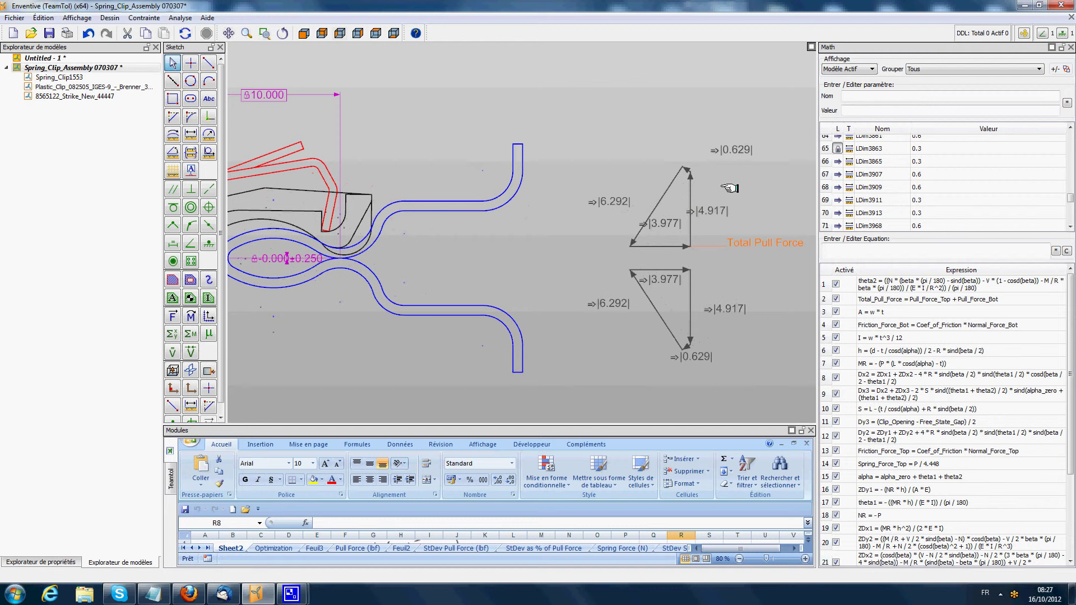
left_click(690, 193)
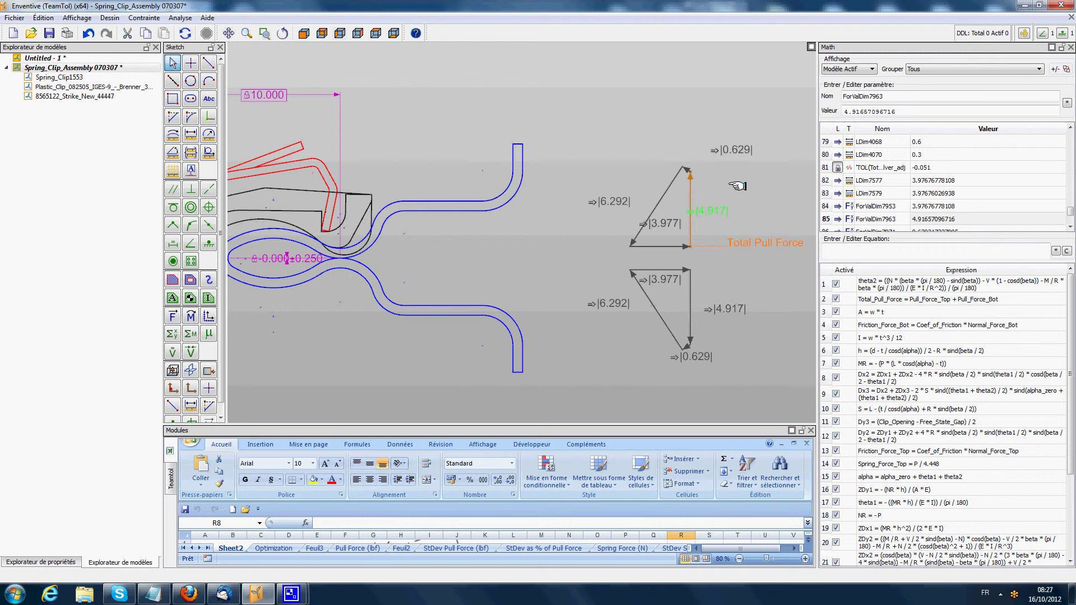
Inspect the upper force triangle's vertex, 6.292 hypotenuse and 3.977 base, then clear the selection
left_click(737, 186)
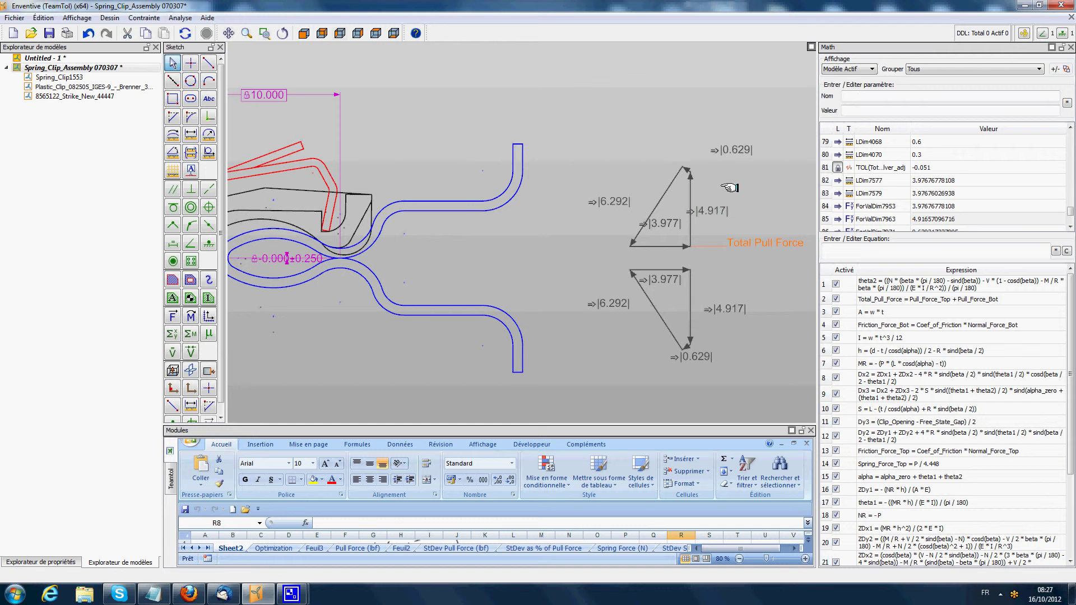
left_click(686, 167)
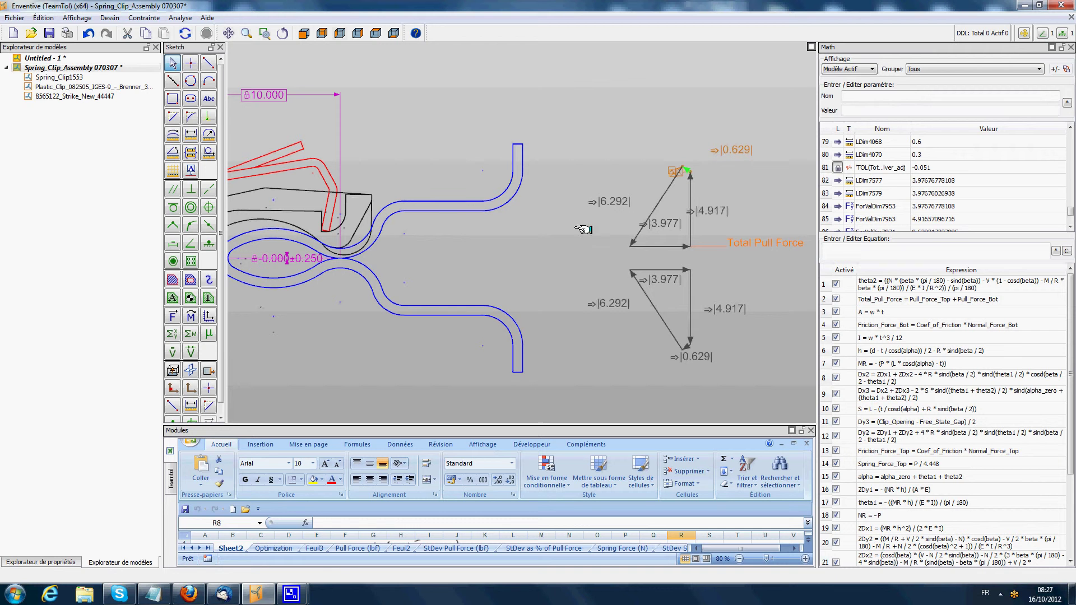
left_click(640, 206)
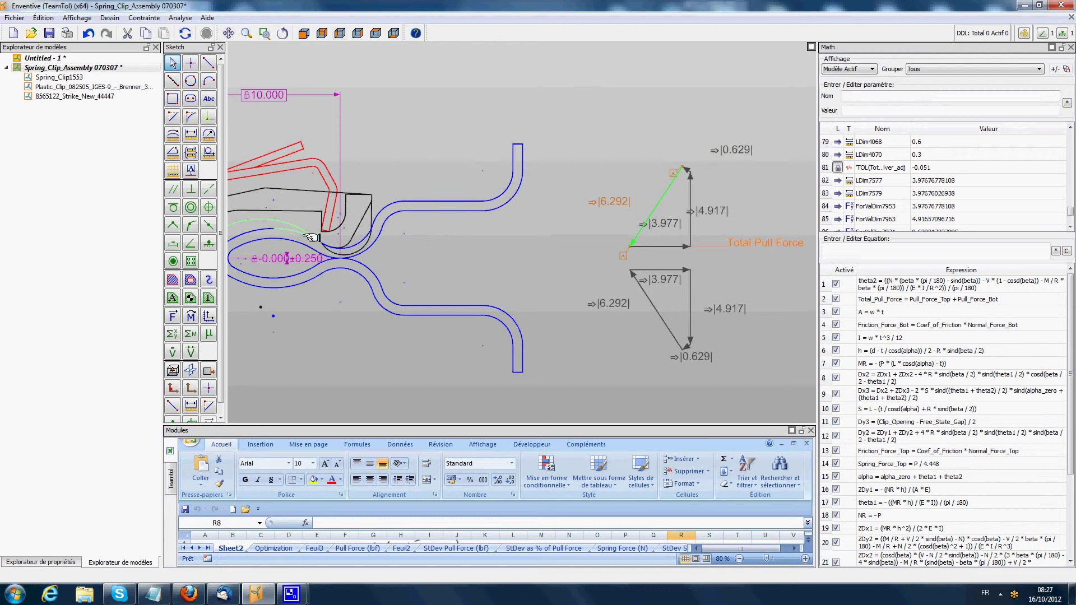
left_click(608, 283)
left_click(657, 247)
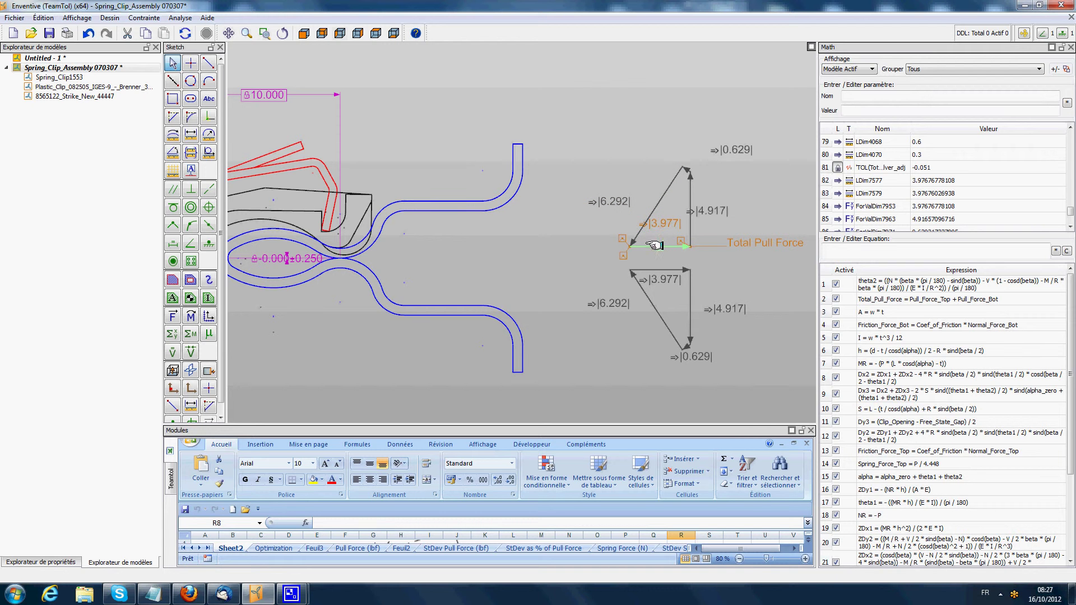
left_click(518, 229)
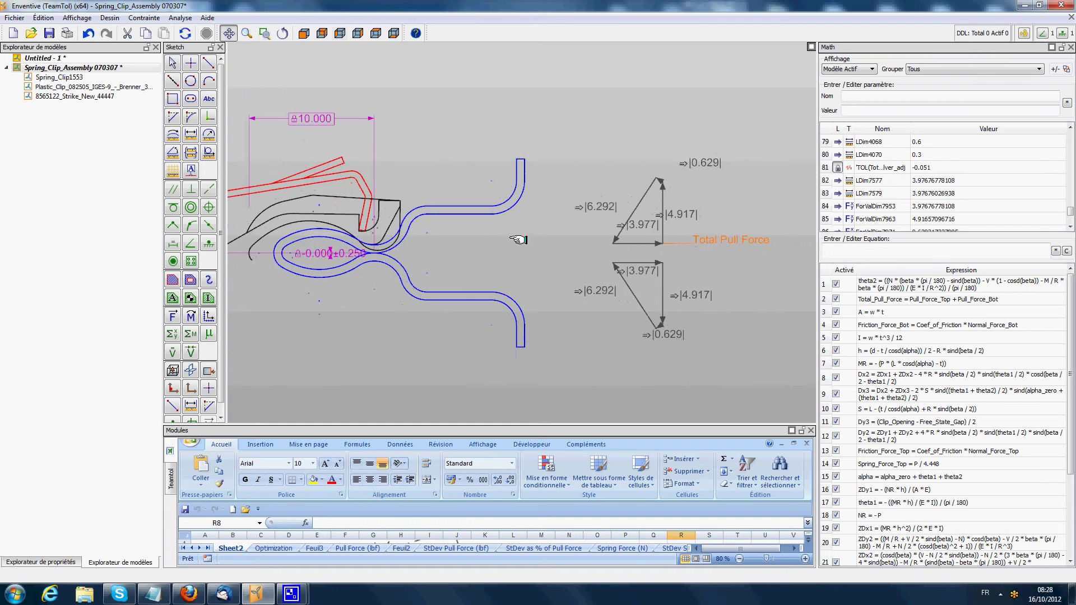
Re-centre the clip sketch and read Total_Pull_Force as 7.95352805046 at strike displacement 10.000
left_click_drag(518, 240, 571, 248)
left_click(376, 126)
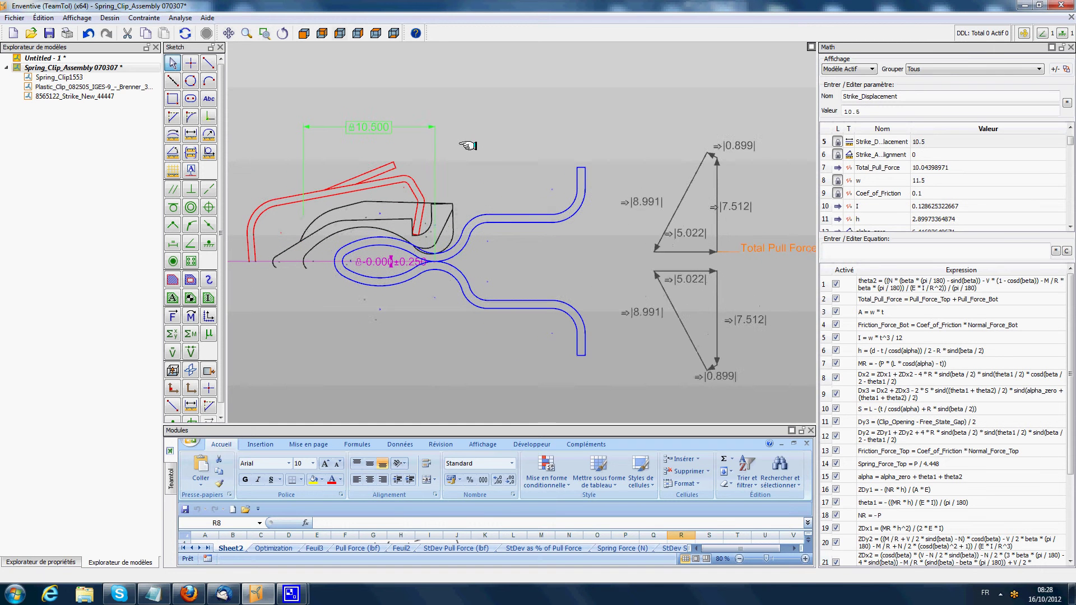
left_click(501, 119)
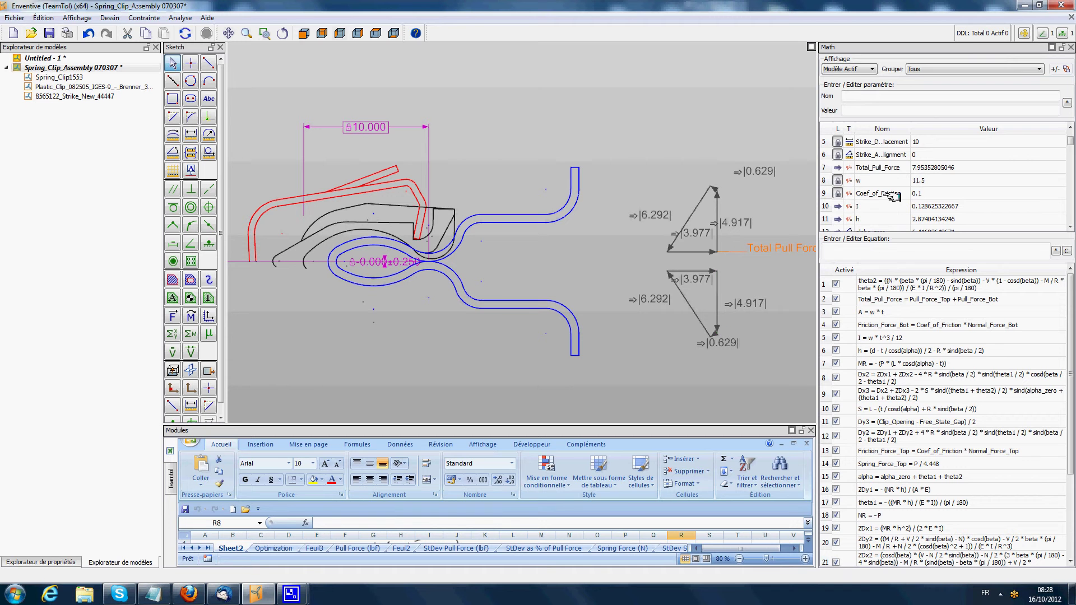
left_click(879, 168)
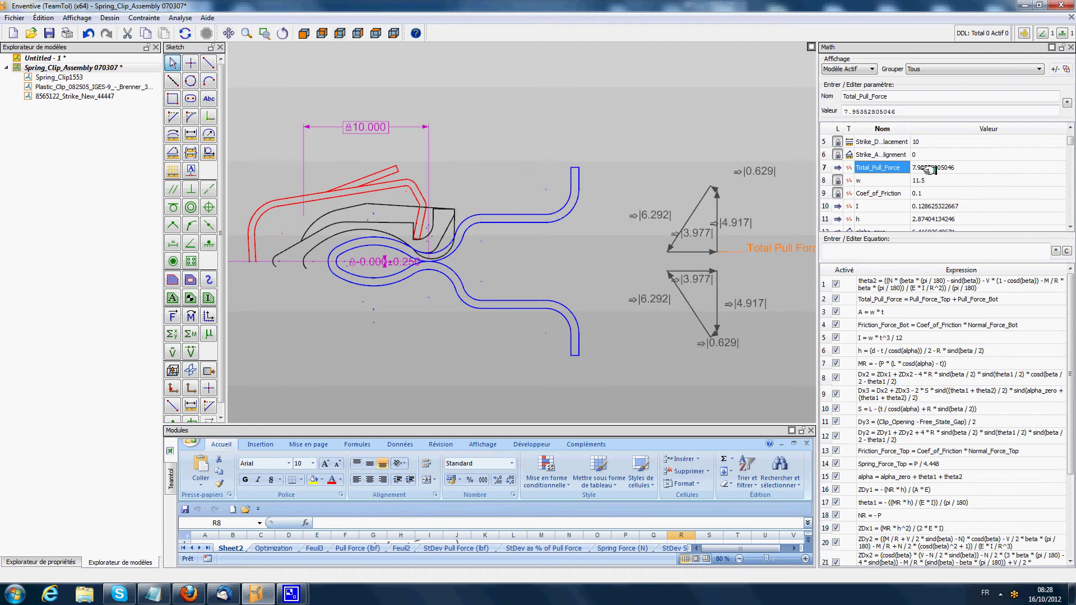
Enlarge the spreadsheet area and select both Strike_Displacement and Total_Pull_Force in the Math list
left_click(689, 145)
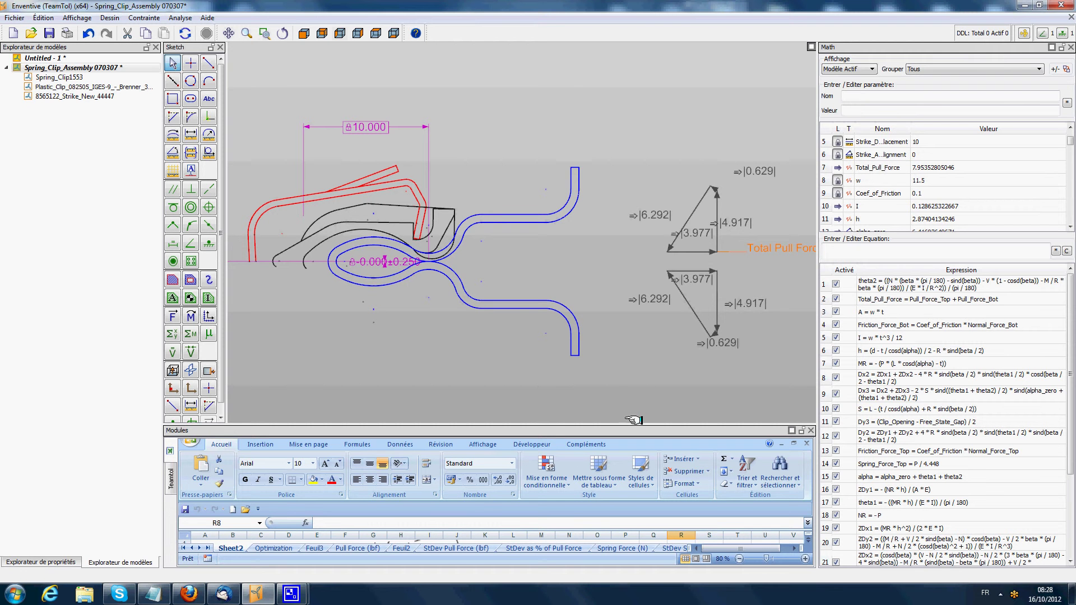
mouse_move(634, 423)
left_mouse_down()
mouse_move(549, 356)
mouse_move(521, 351)
left_mouse_up()
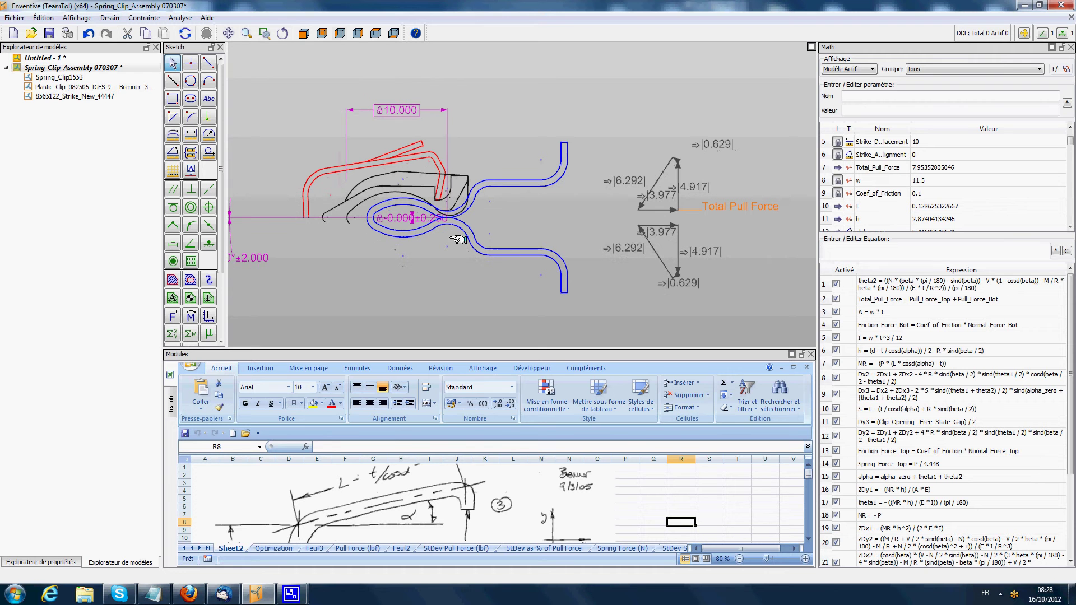
left_click(405, 110)
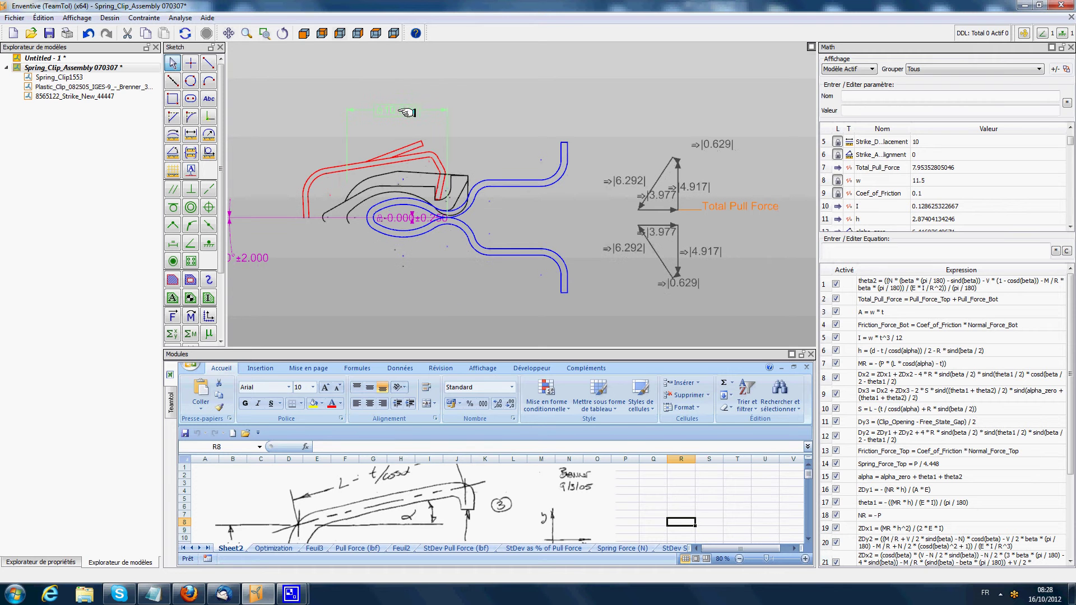
left_click(891, 168)
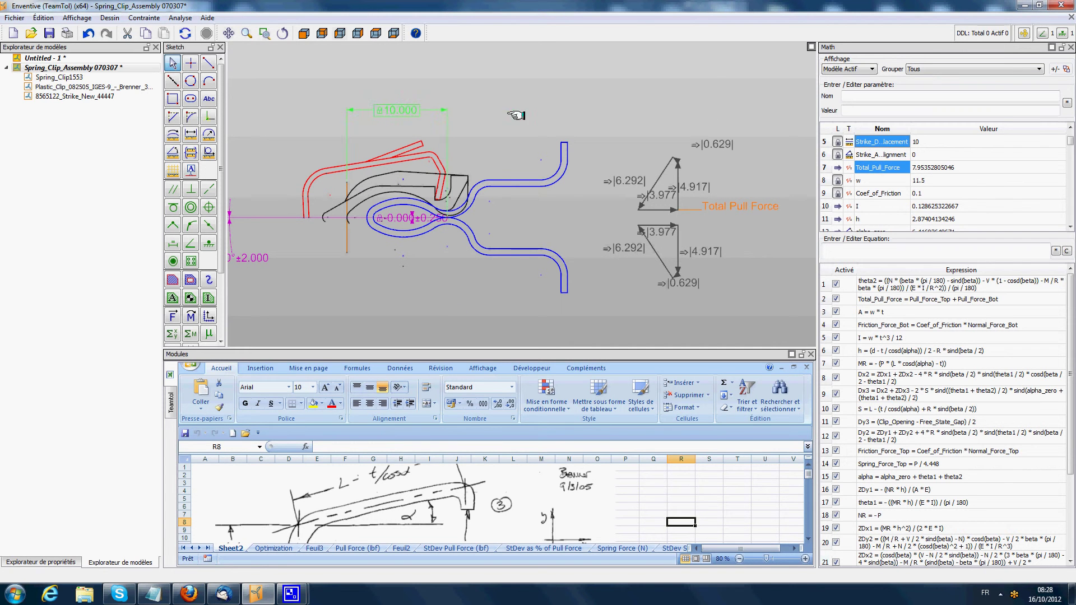
left_click(693, 73)
left_click(811, 142)
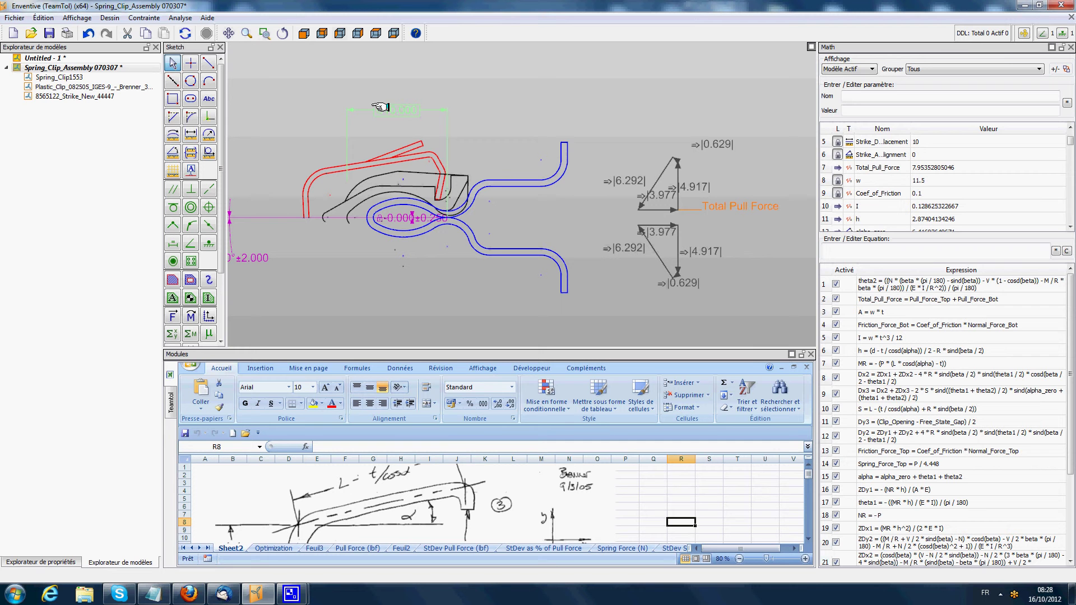
left_click(885, 167, "ctrl")
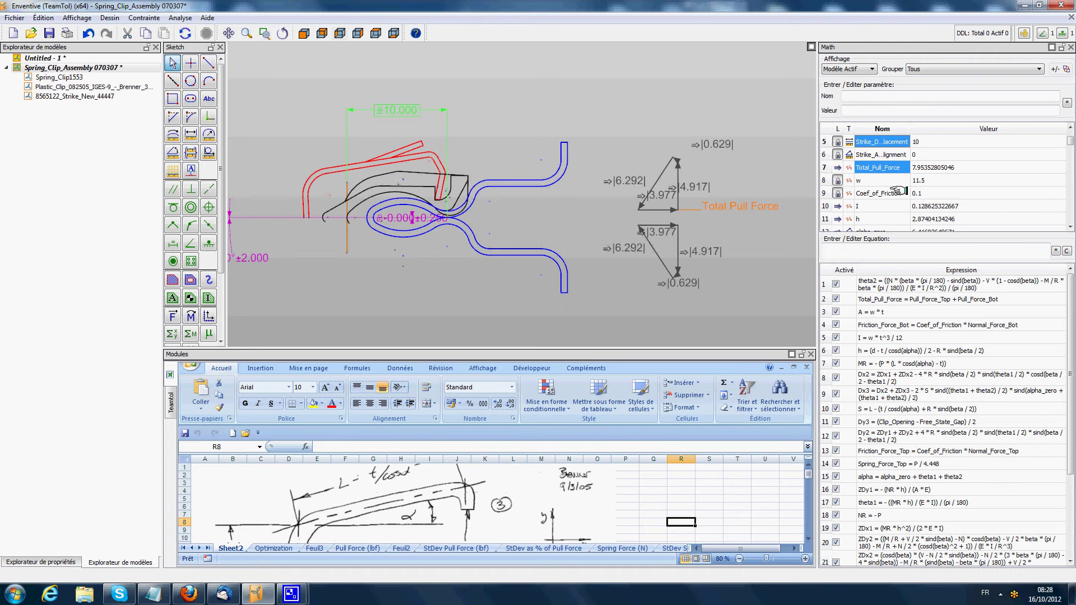
Record Tolerance In Motion results into Feuil1 without Sensibilité or Nominal, and show the strike dimension's properties
left_click(179, 17)
left_click(230, 77)
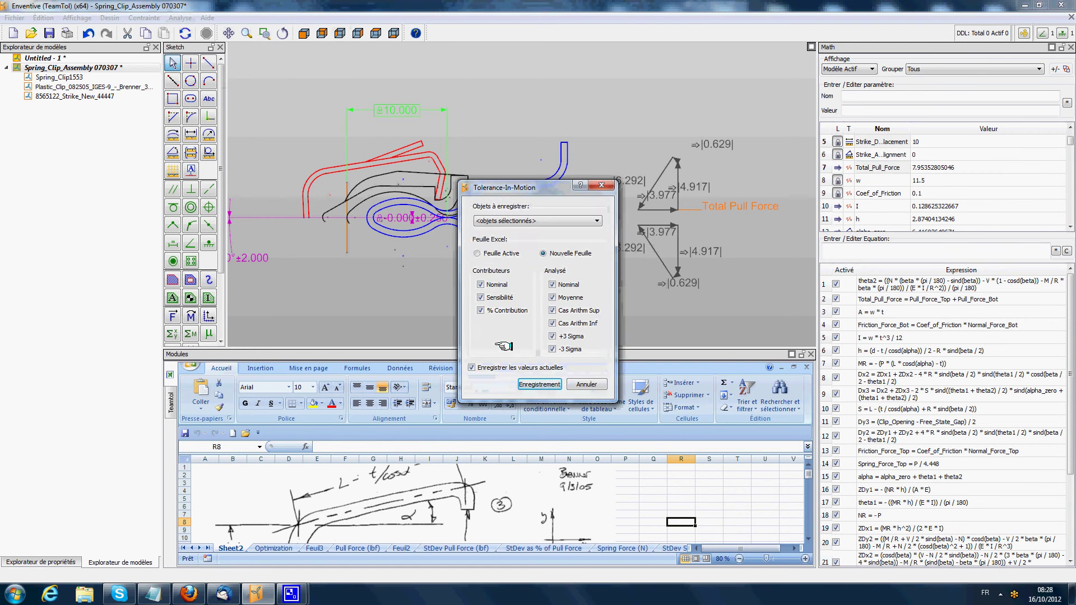
left_click(481, 297)
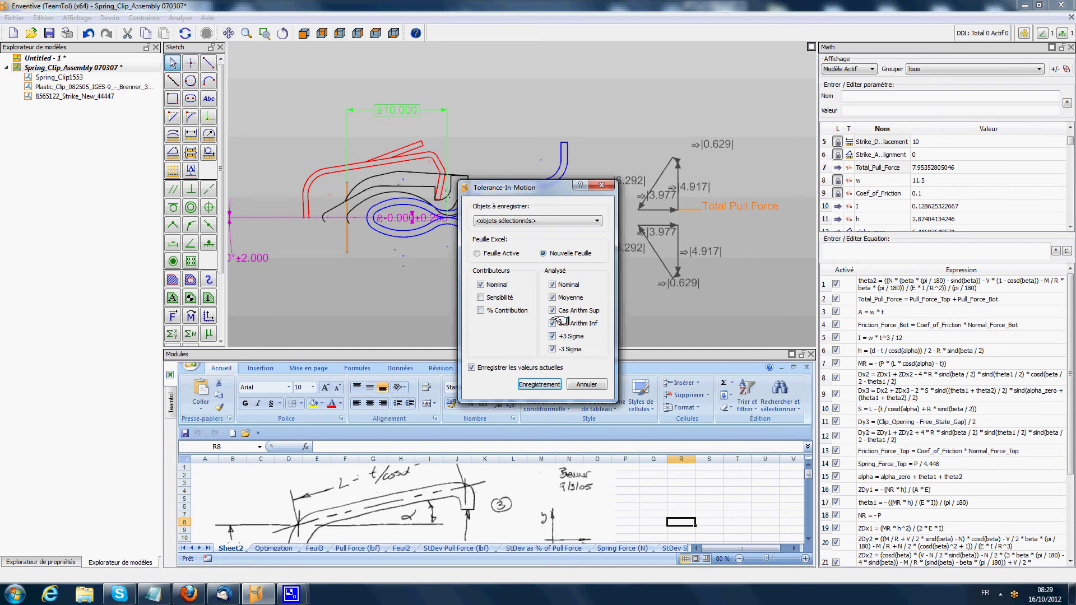
left_click(553, 285)
left_click(539, 384)
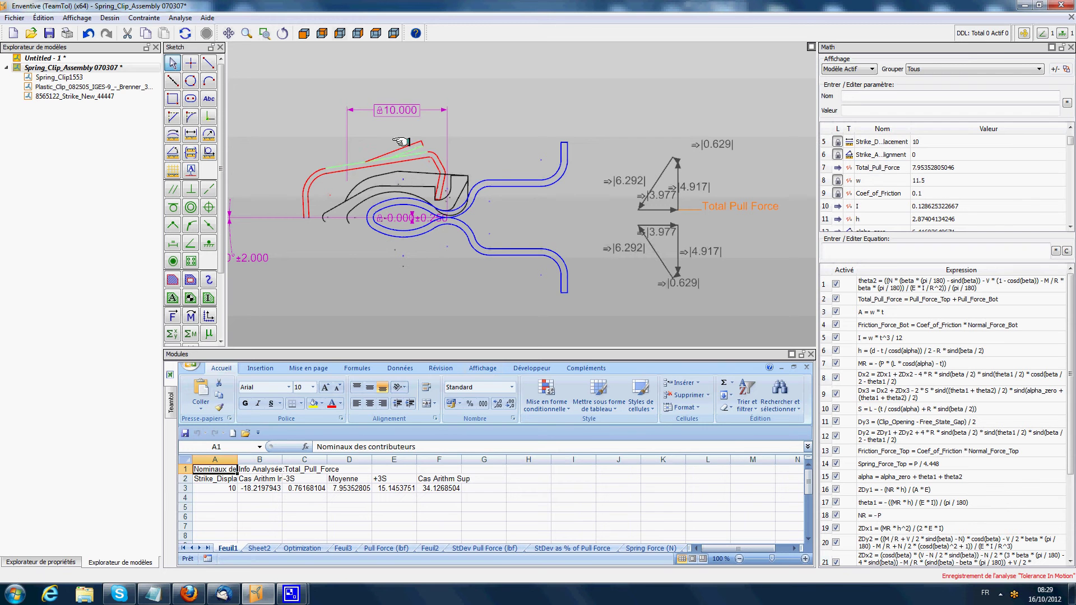
left_click(399, 116)
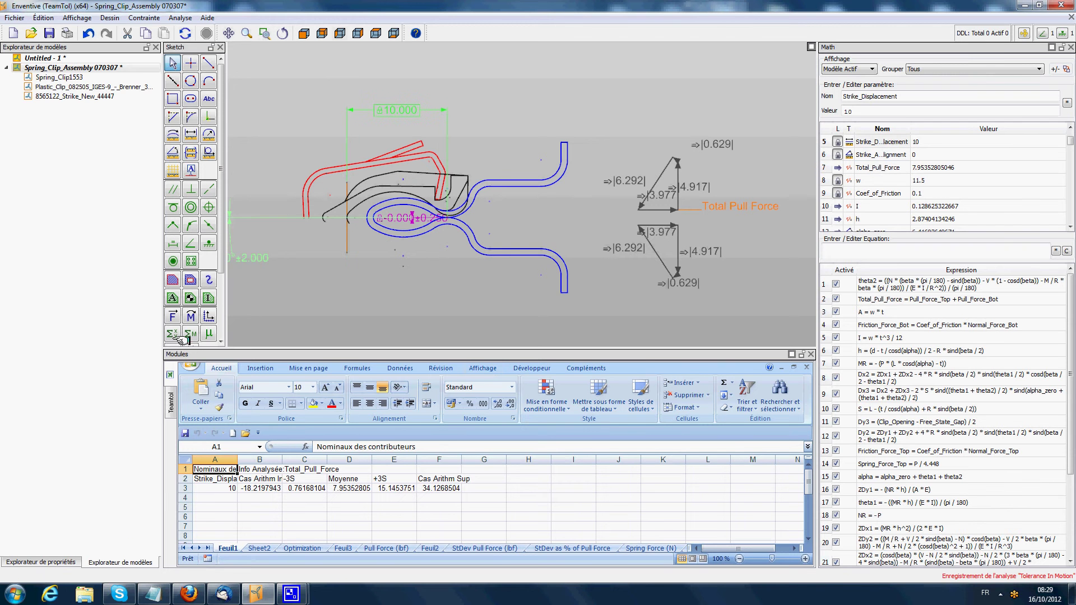
left_click(70, 561)
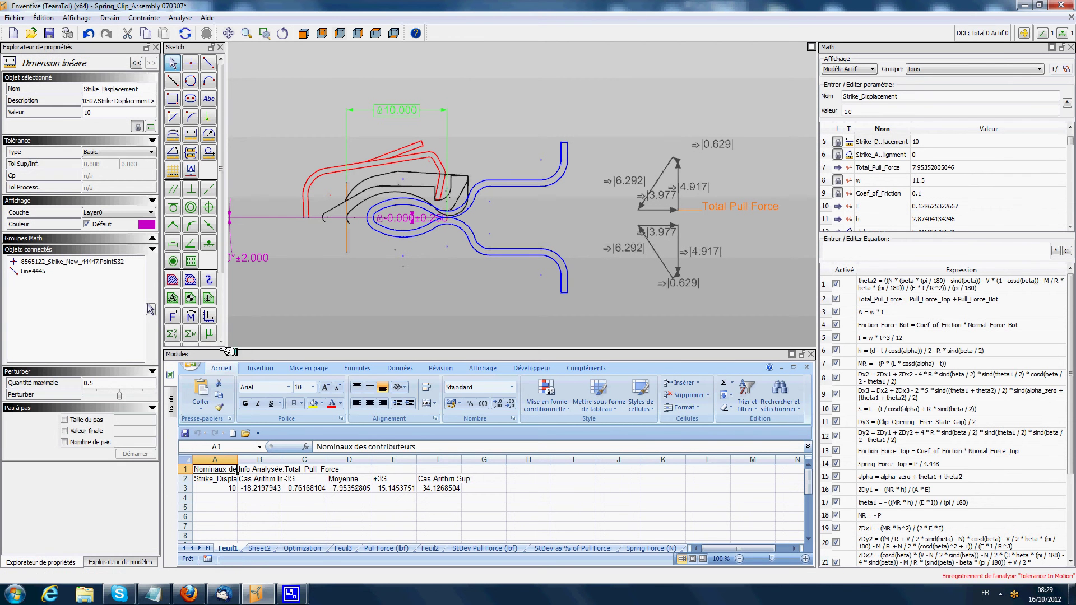
Sweep Strike_Displacement from 10 to 13 in 0.2 steps, then stop the Tolerance In Motion recording
left_click(64, 431)
left_click(63, 419)
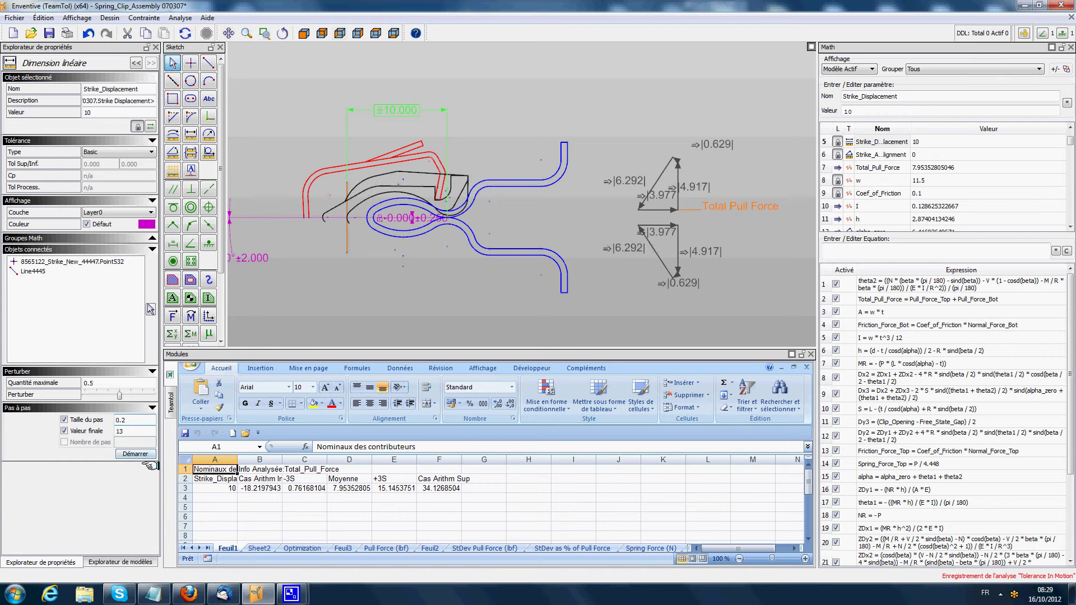
left_click(138, 454)
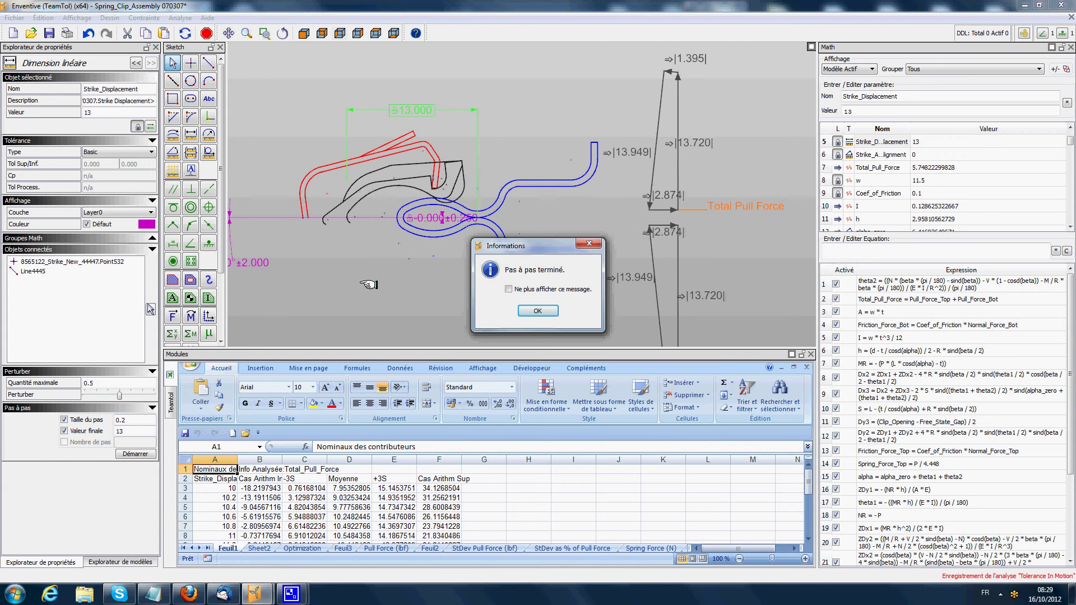
left_click(538, 311)
left_click(547, 97)
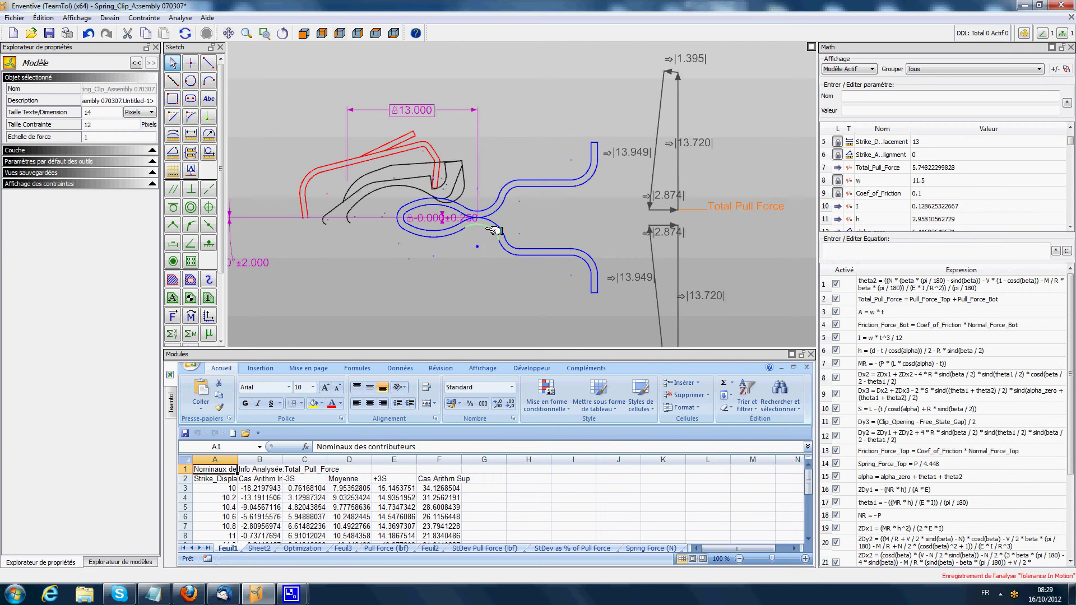
left_click(180, 17)
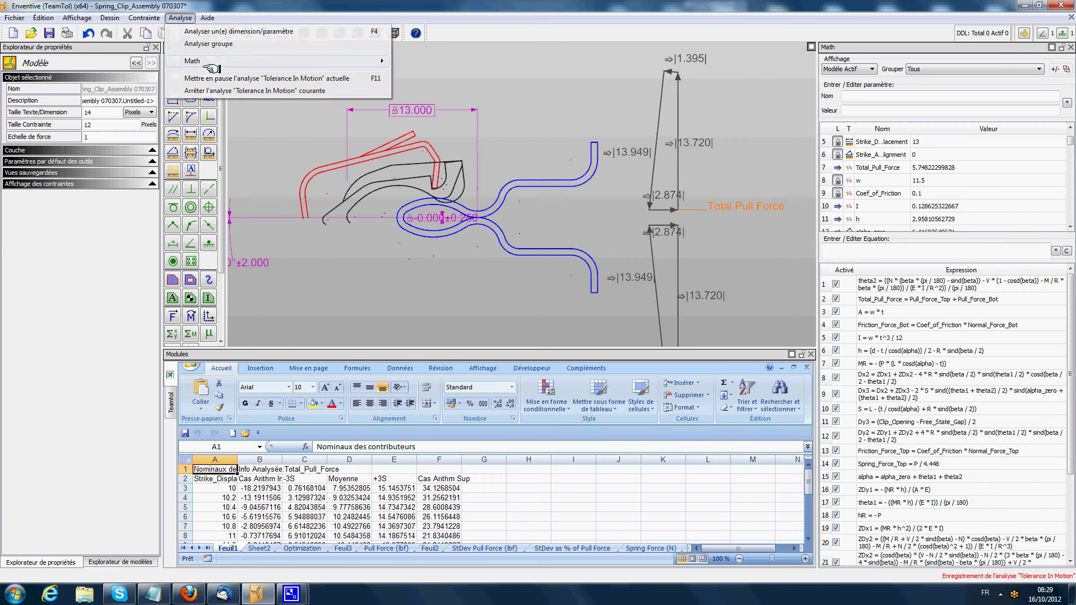
left_click(224, 89)
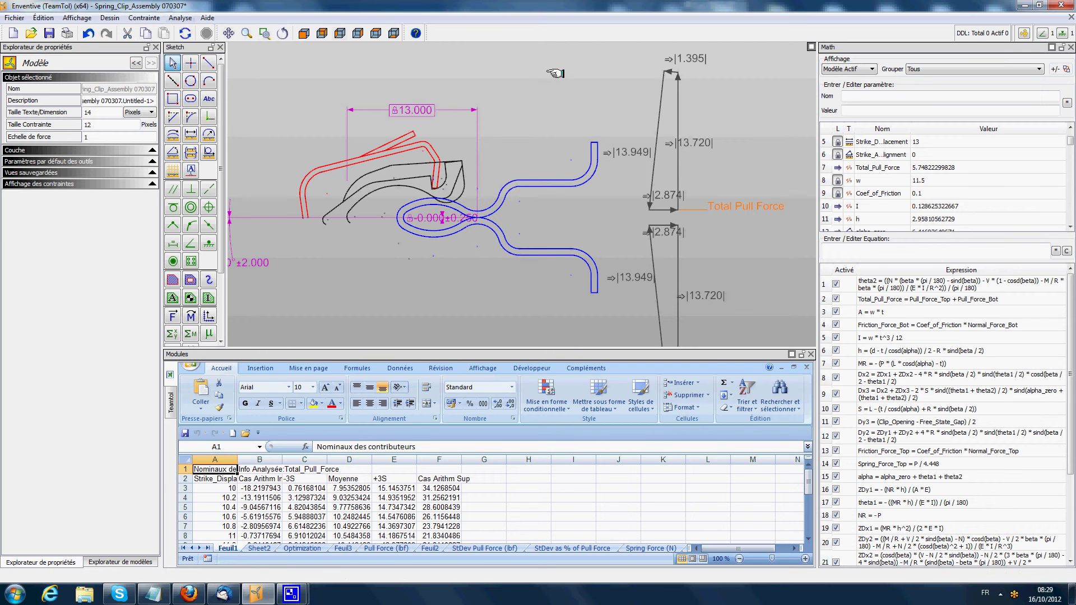
Insert an enlarged 2D line chart of Feuil1 result columns B through F
left_click(792, 354)
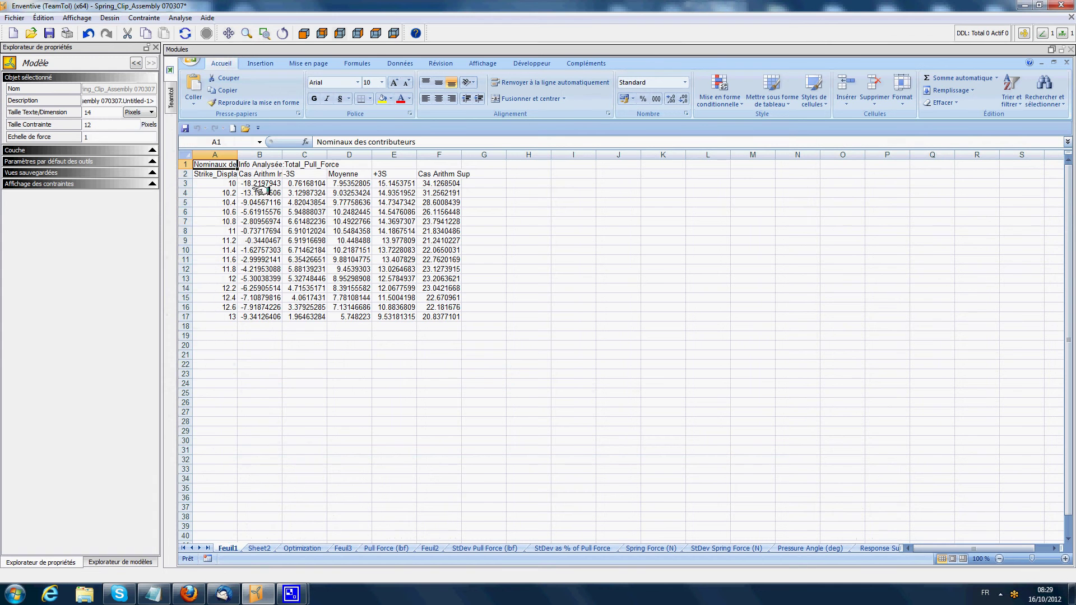
left_click_drag(259, 155, 443, 155)
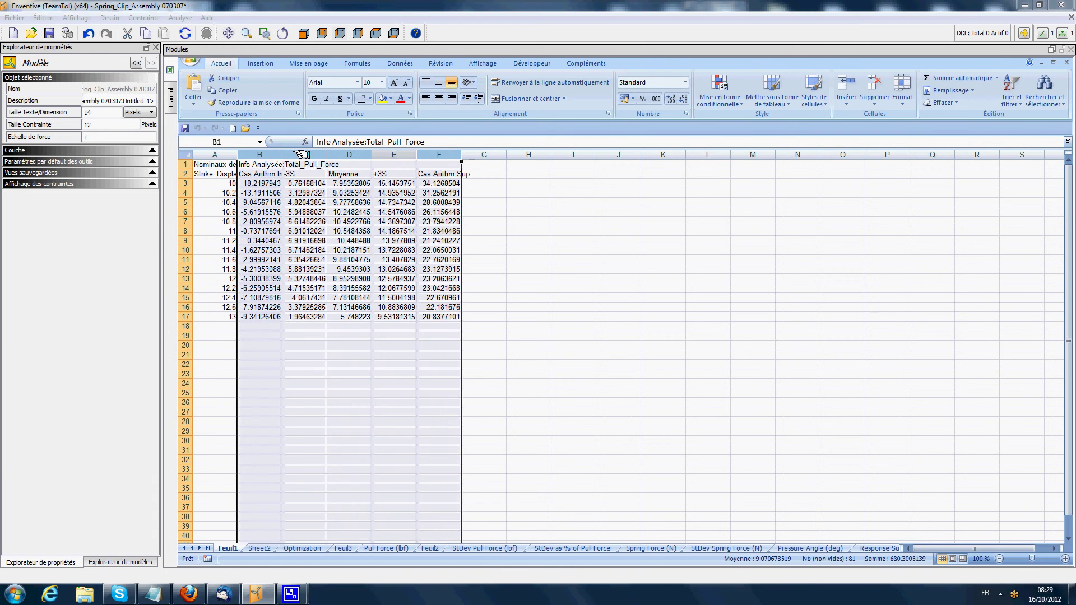
left_click(260, 64)
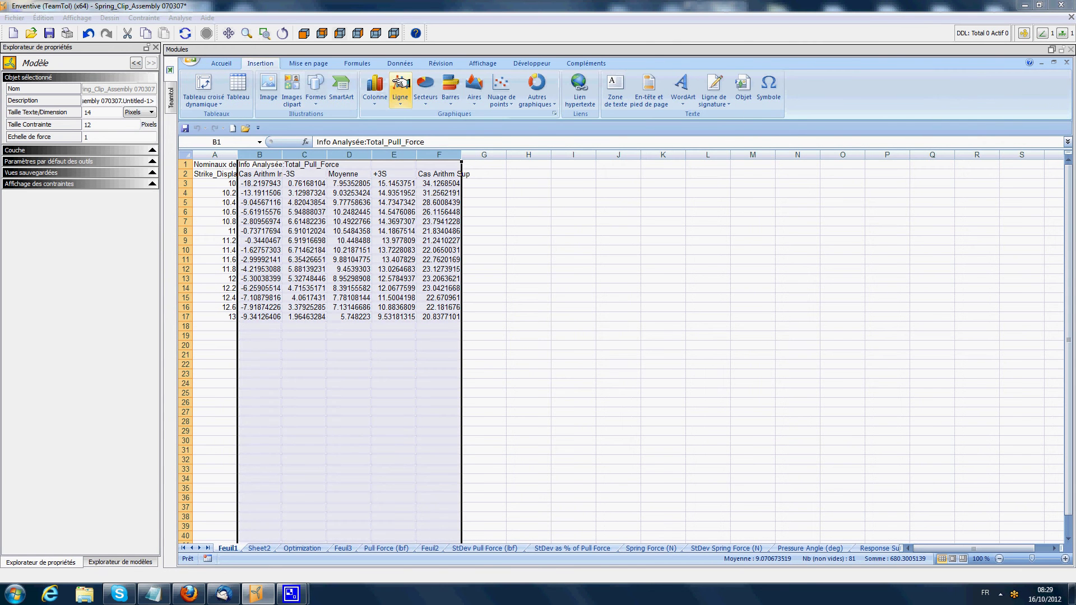
left_click(400, 104)
left_click(405, 136)
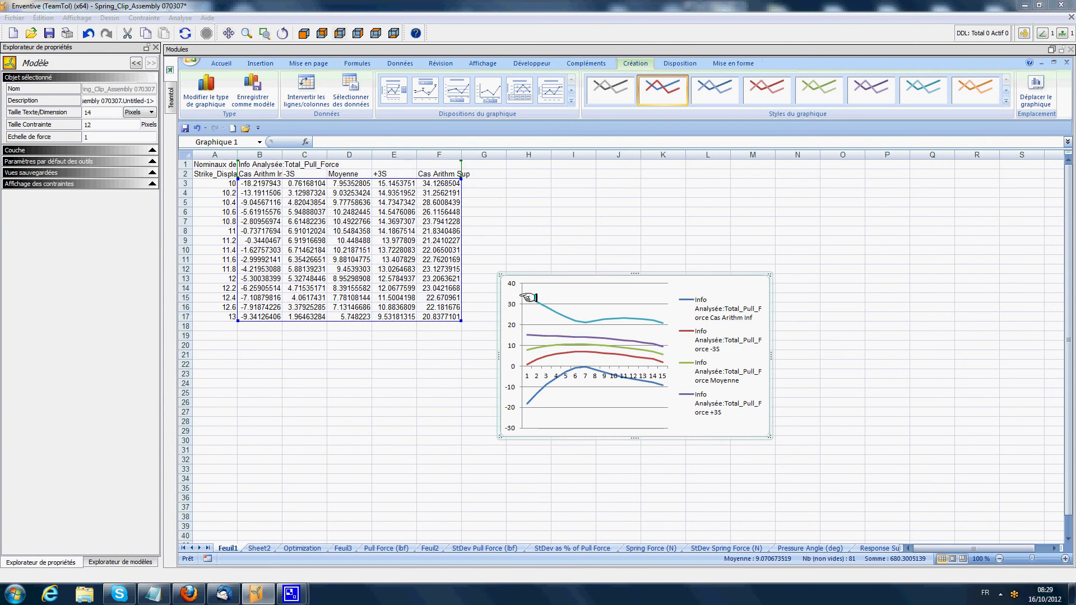
left_click_drag(499, 273, 339, 207)
left_click(797, 288)
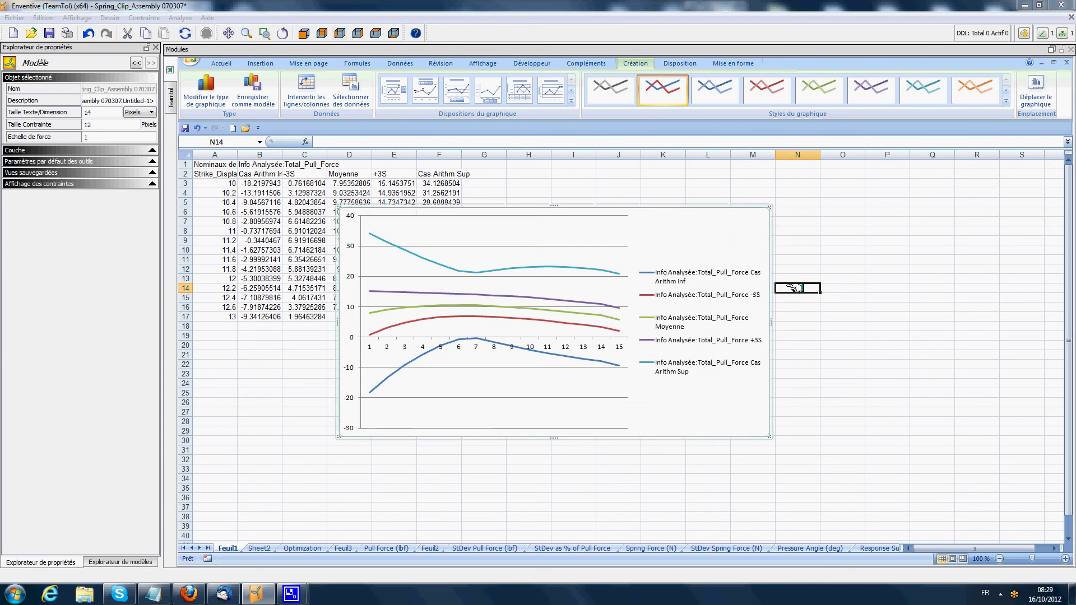
left_click(728, 230)
Set the chart's horizontal axis labels to =Feuil1!$A$3:$A$17 via Sélectionner des données
right_click(741, 232)
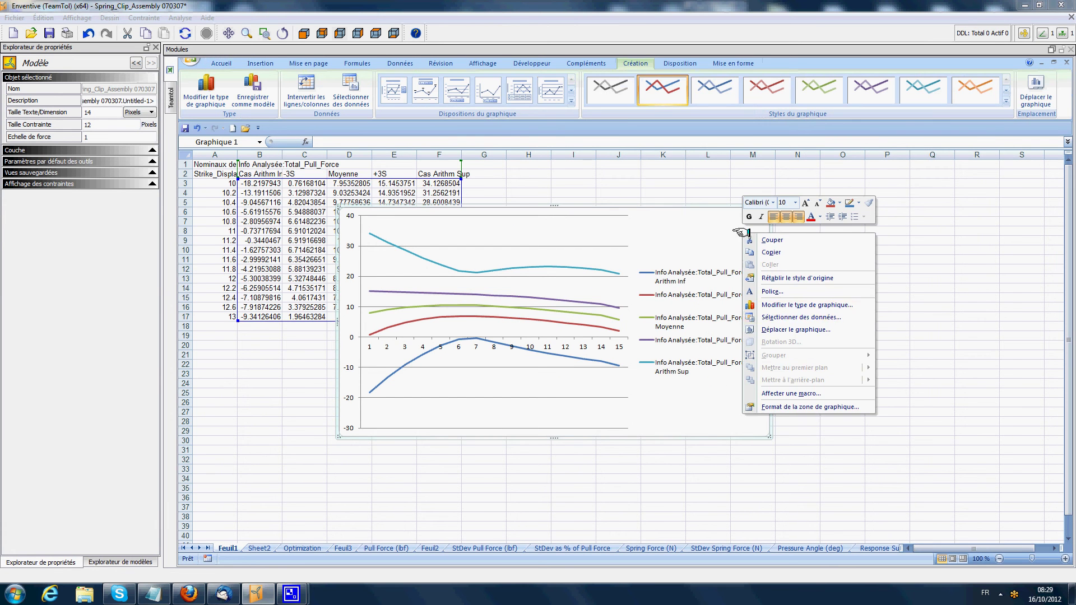
left_click(791, 317)
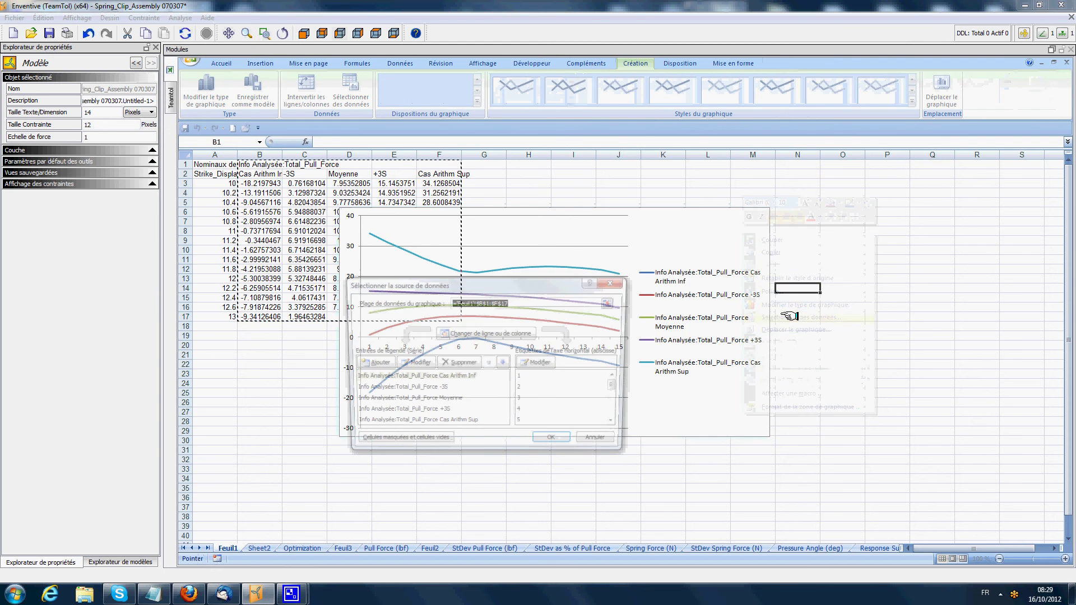
left_click(532, 362)
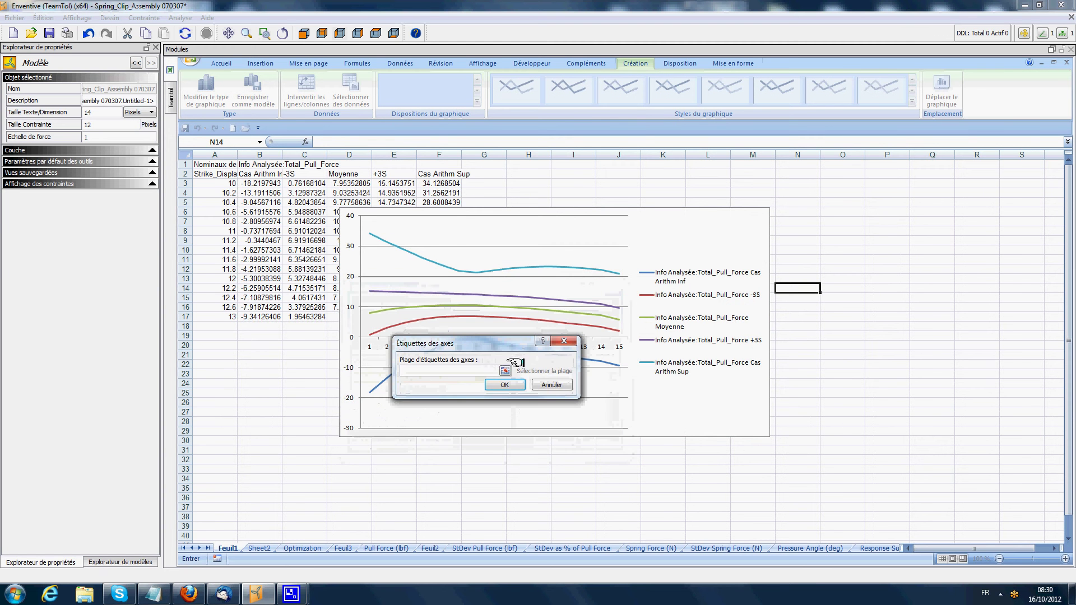
left_click(220, 183)
left_click_drag(222, 183, 232, 317)
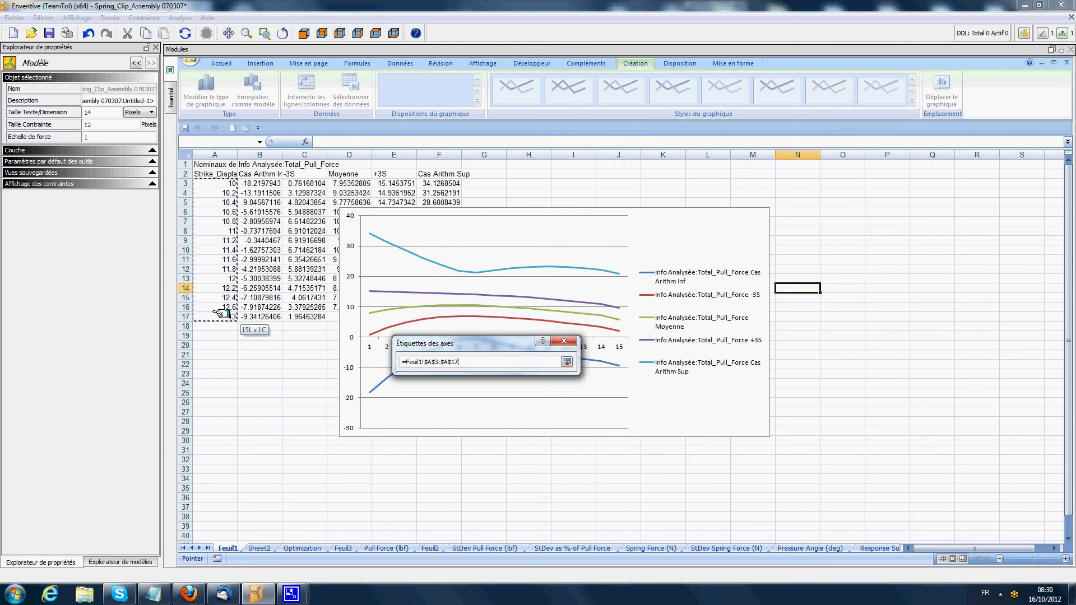
left_click(566, 362)
left_click(518, 384)
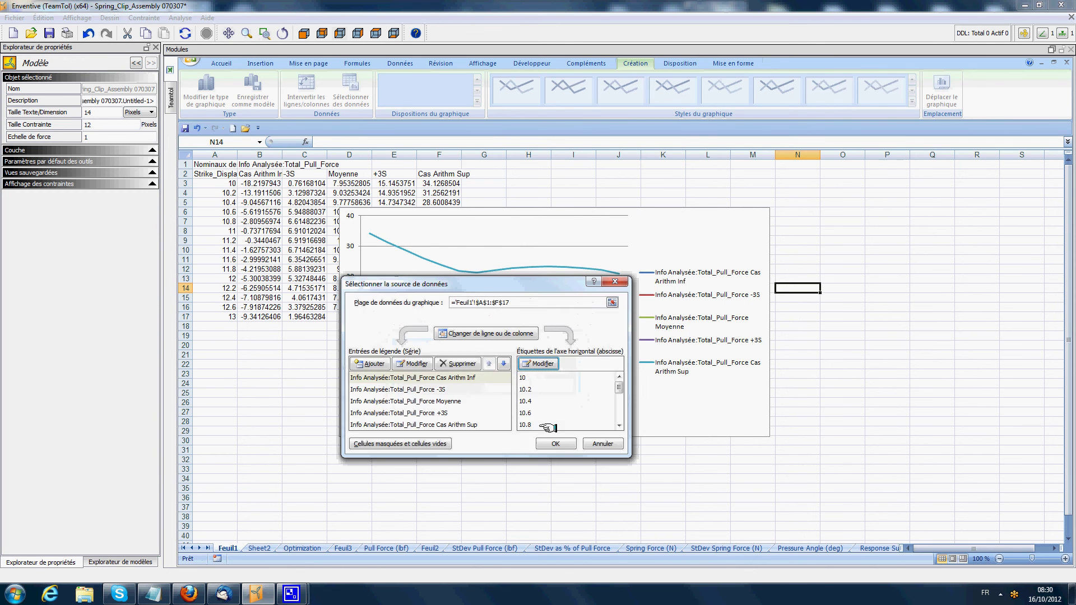
left_click(566, 445)
left_click(886, 412)
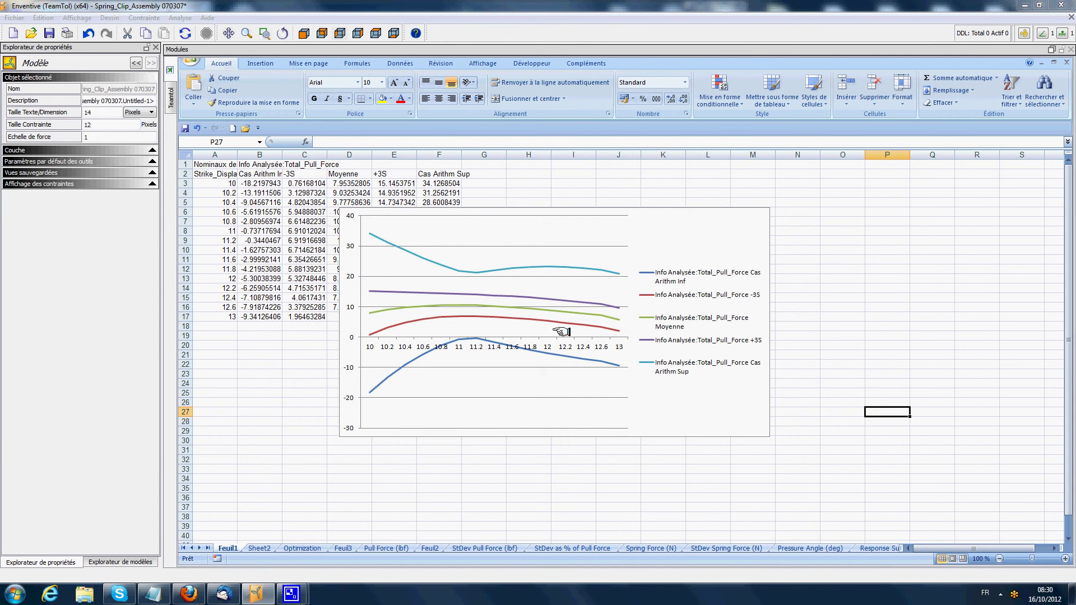
left_click(386, 310)
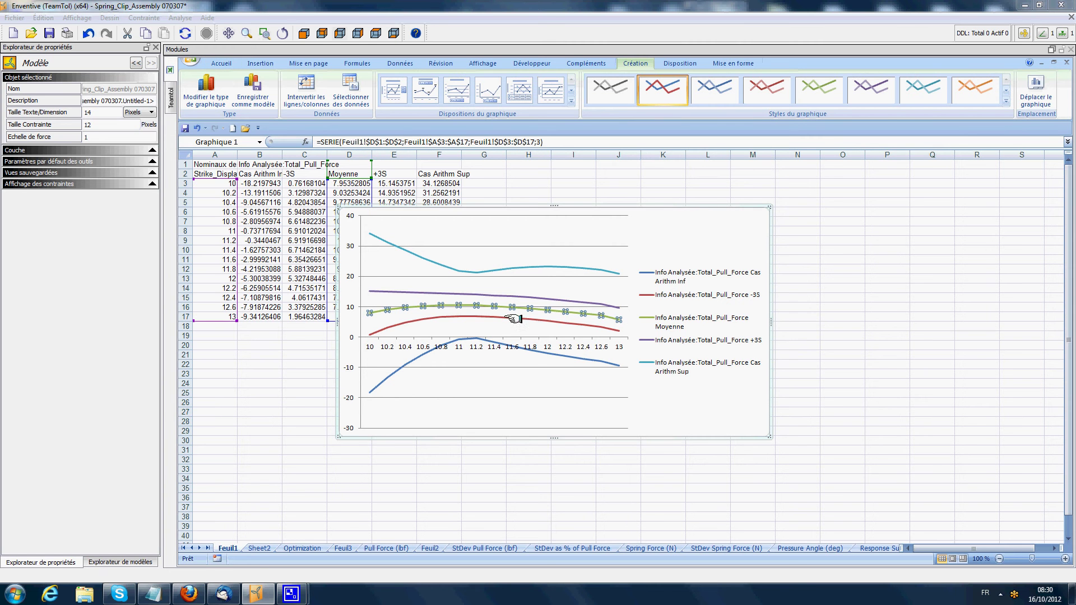
left_click(437, 317)
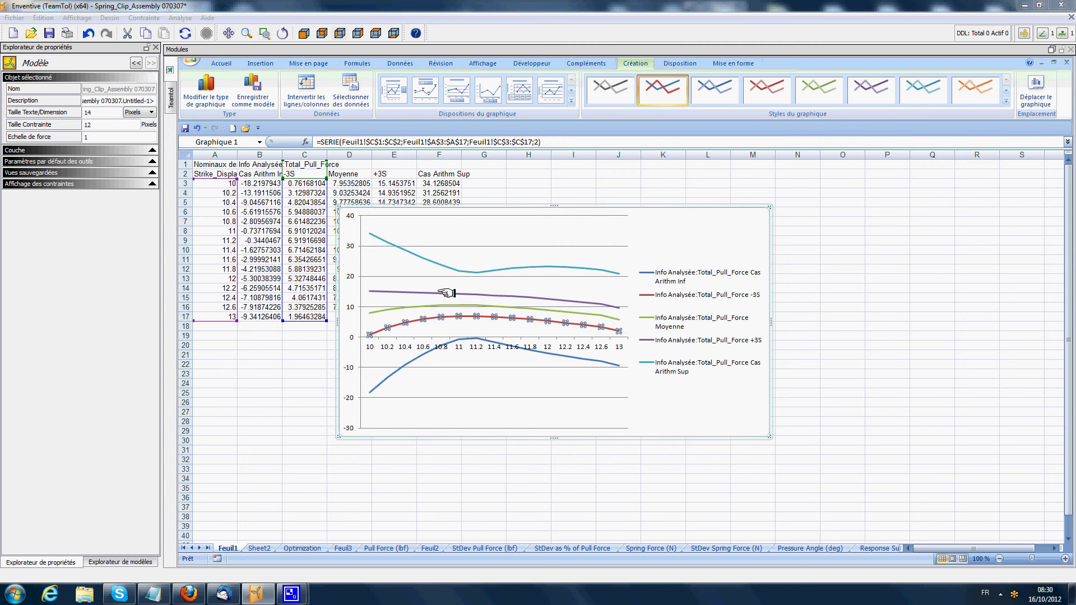
left_click(447, 292)
left_click(447, 317)
left_click(457, 294)
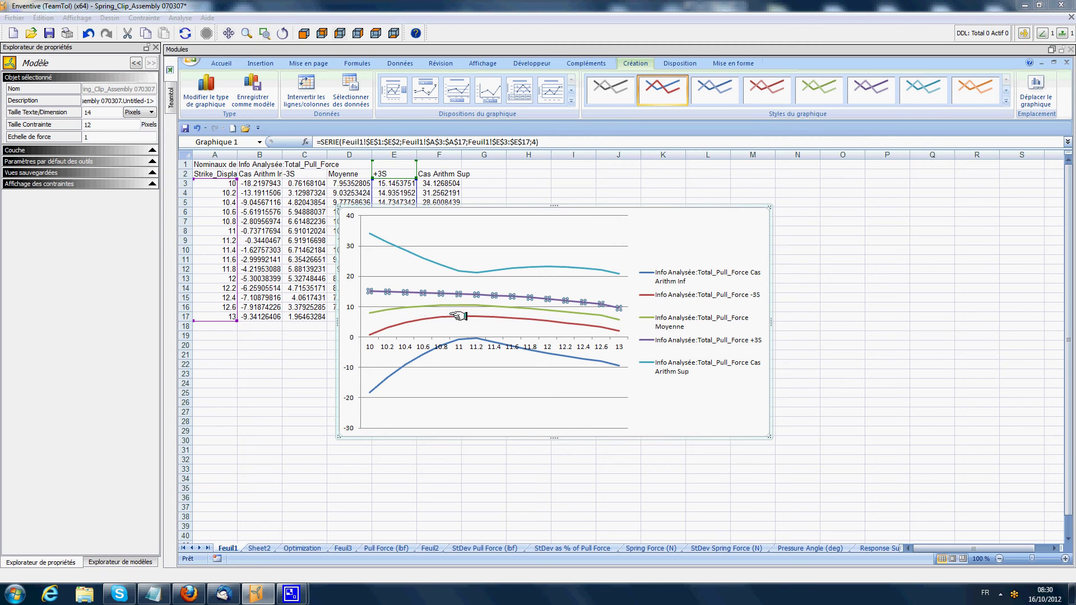
left_click(457, 316)
left_click(463, 293)
left_click(472, 318)
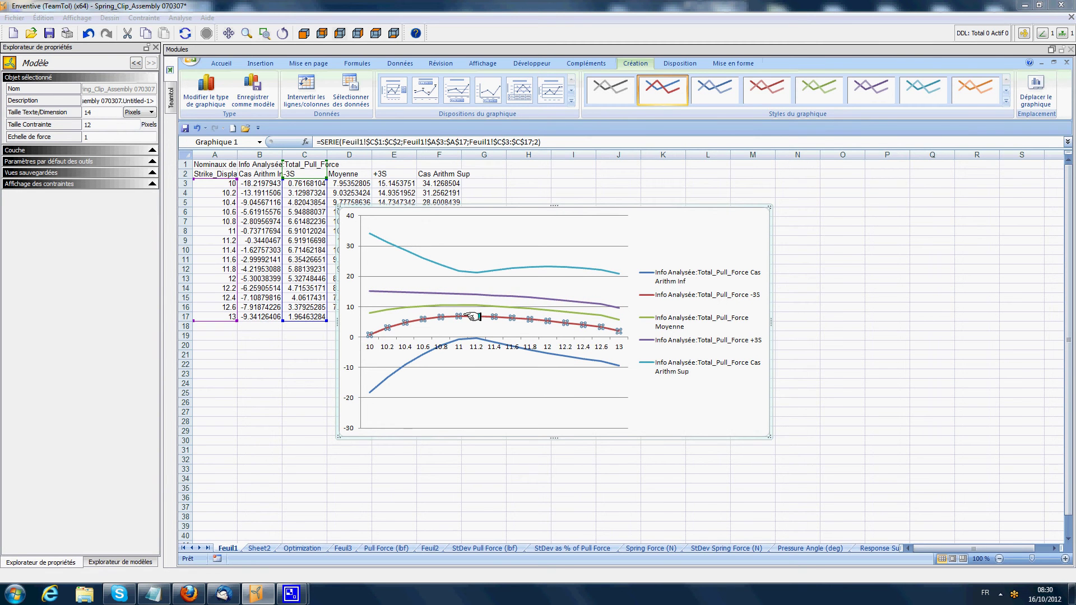
left_click(488, 271)
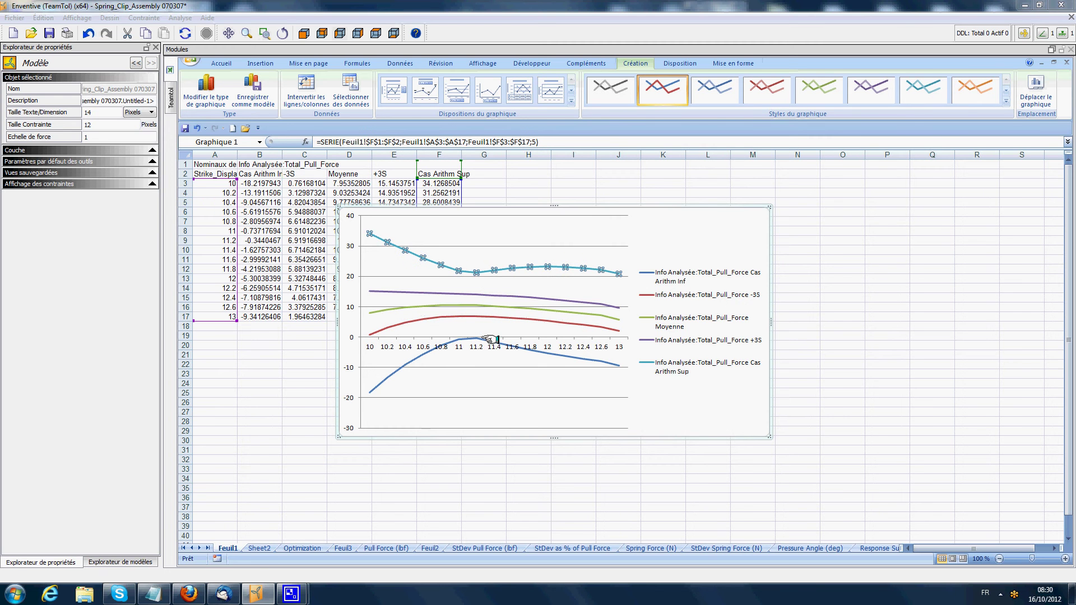
left_click(490, 339)
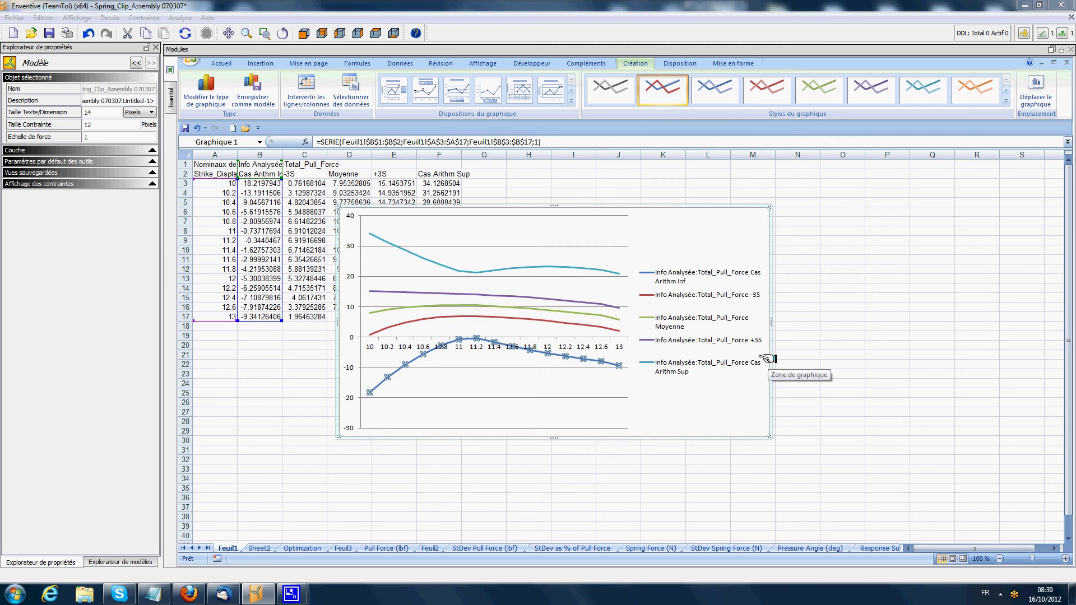
left_click(885, 297)
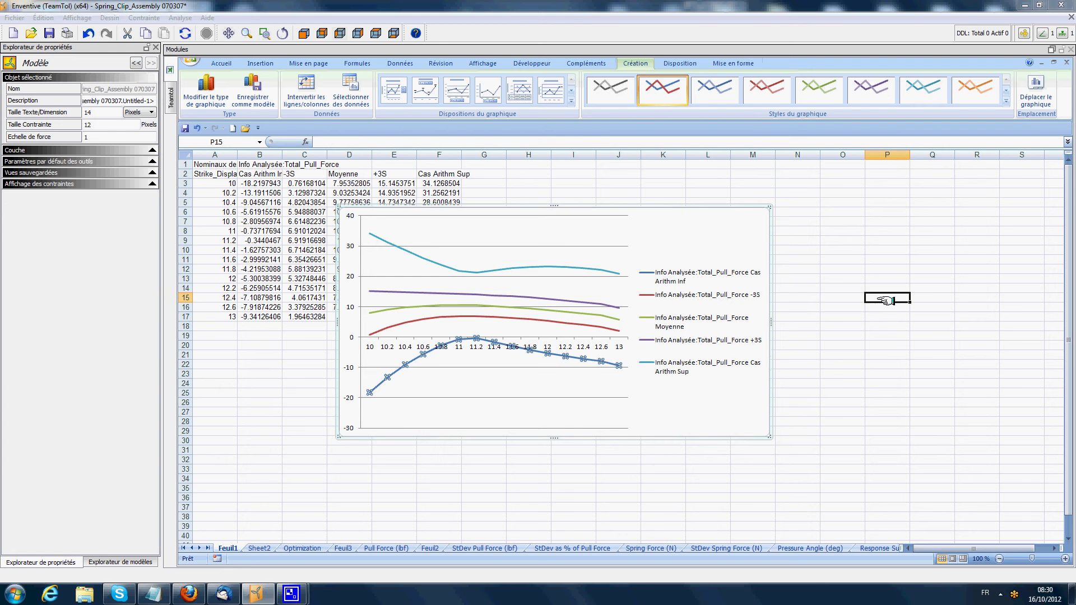
Restore the Modules panel, show Sheet2's hand-drawn force diagrams, and enlarge the spreadsheet above the sketch
left_click(1051, 49)
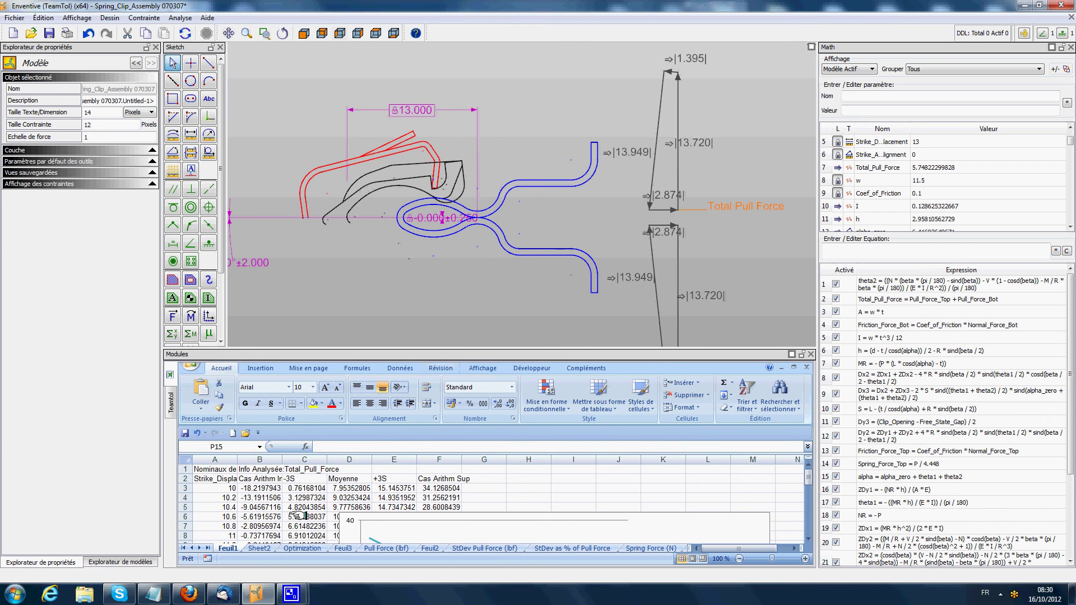
left_click(260, 549)
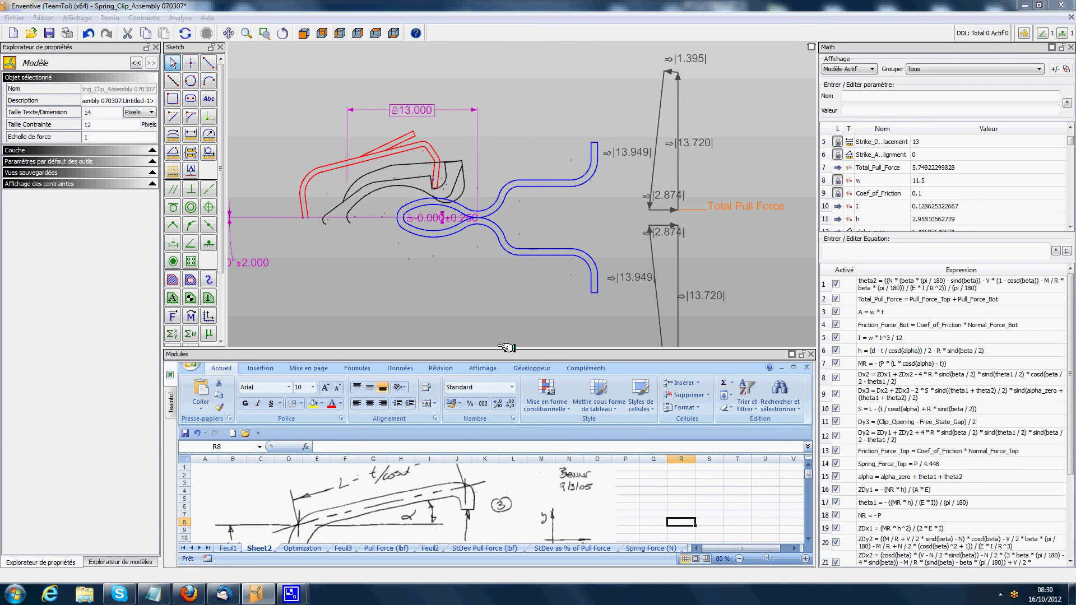
left_click_drag(506, 348, 493, 162)
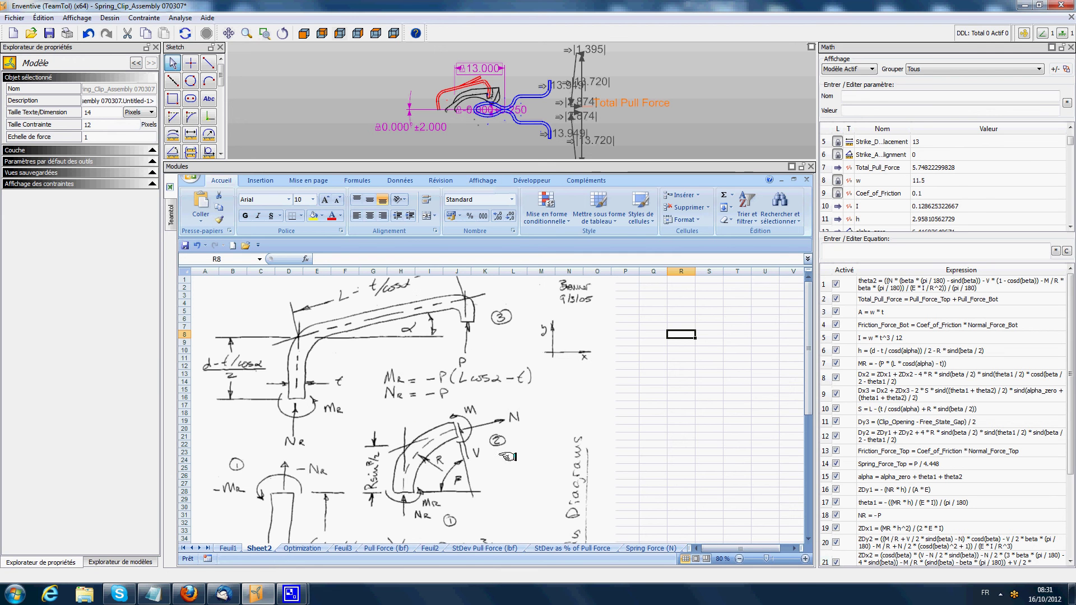
Page through Optimization, Feuil3, Pull Force (lbf), Feuil2, StDev and Spring Force sheets, ending on StDev Spring Force (N)
left_click(303, 548)
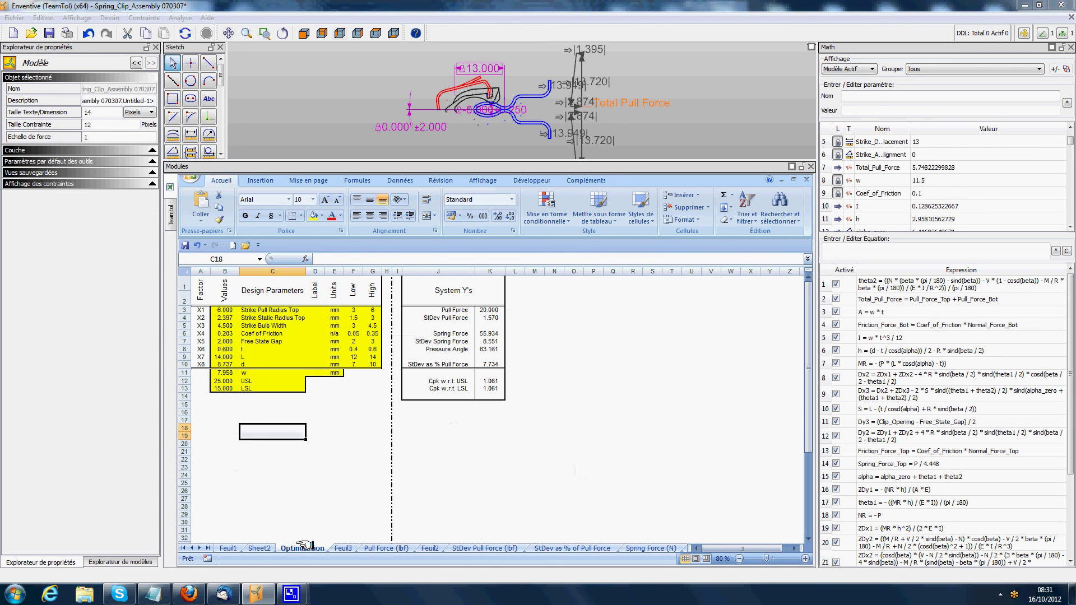
left_click(344, 548)
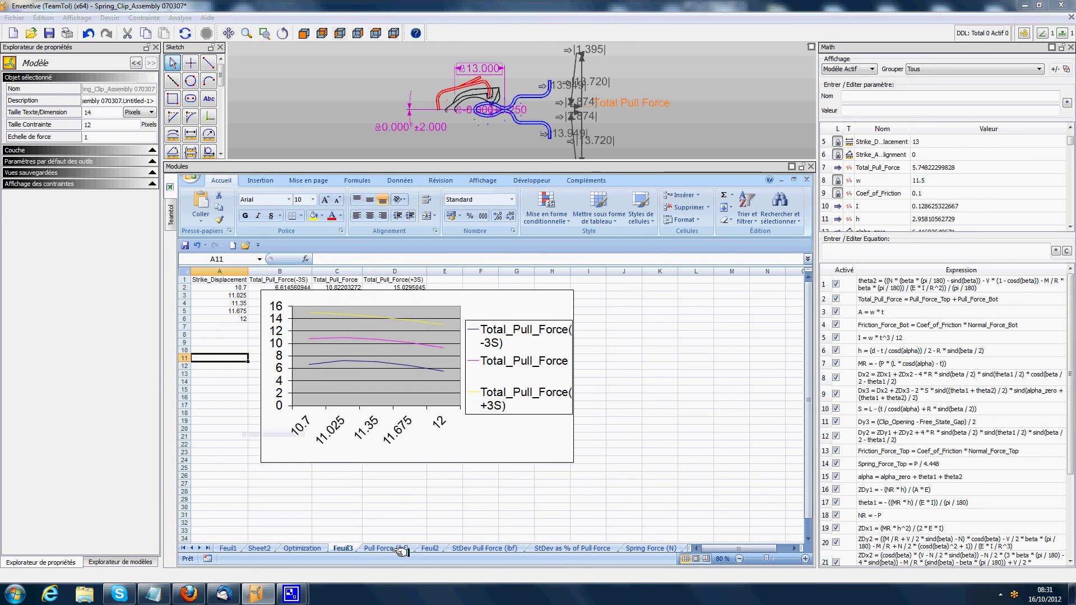
left_click(386, 548)
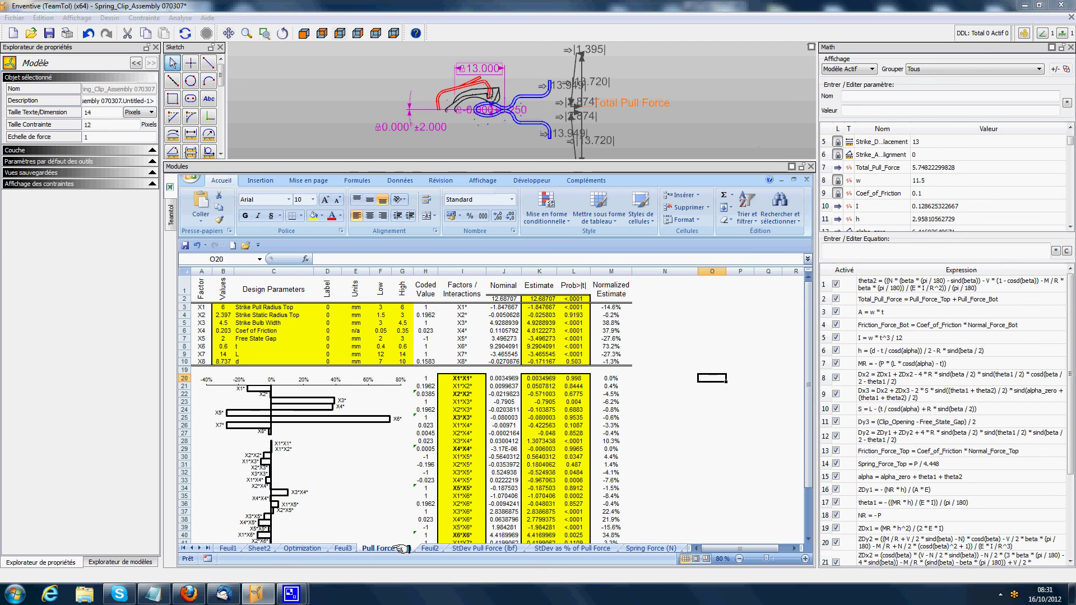
left_click(433, 548)
left_click(484, 548)
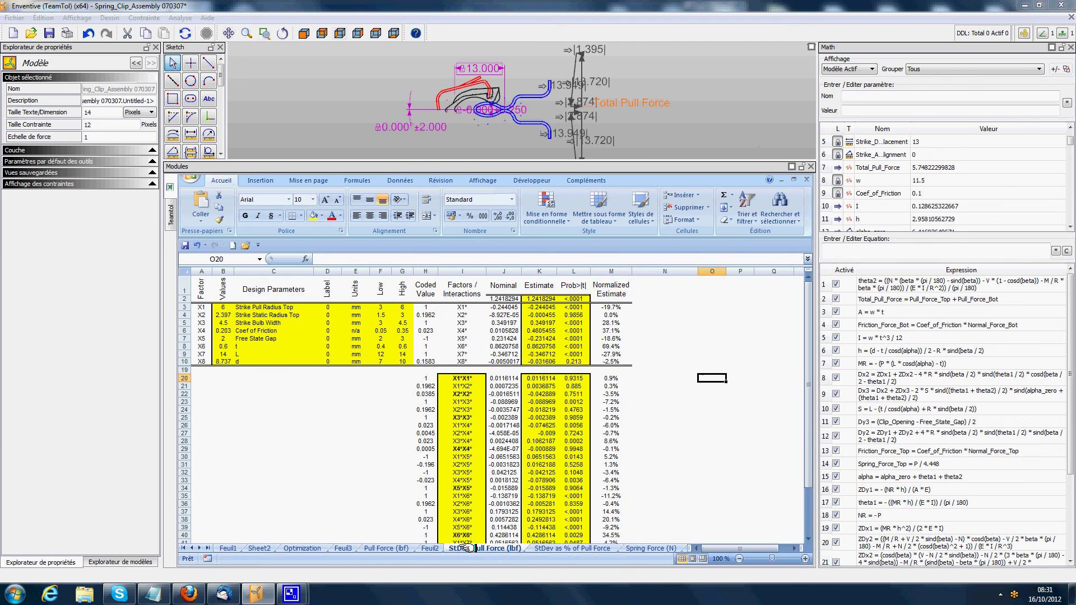
left_click(559, 548)
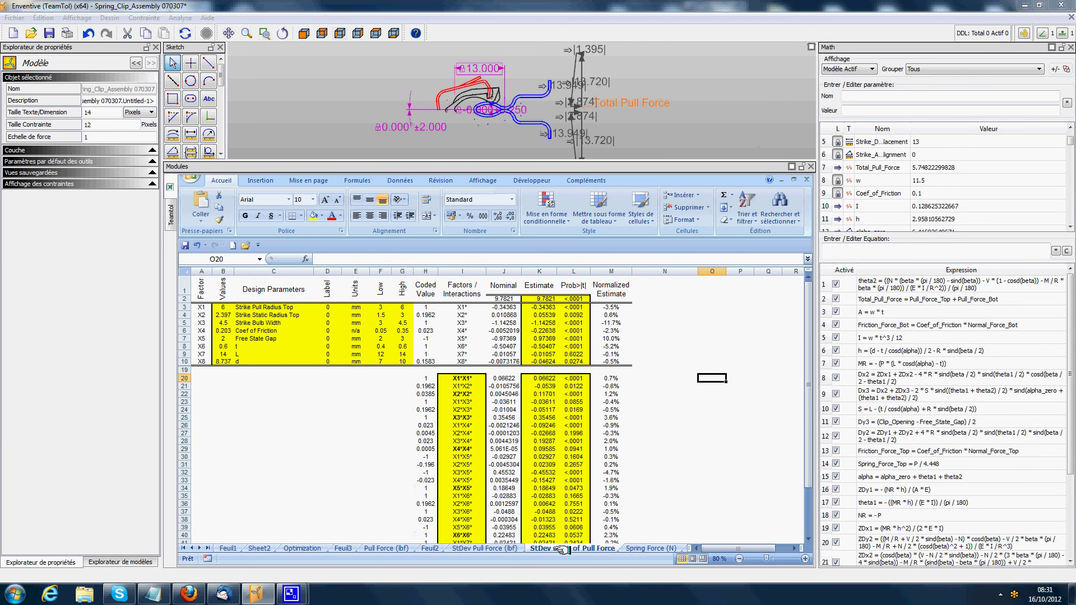
left_click(650, 548)
left_click(676, 548)
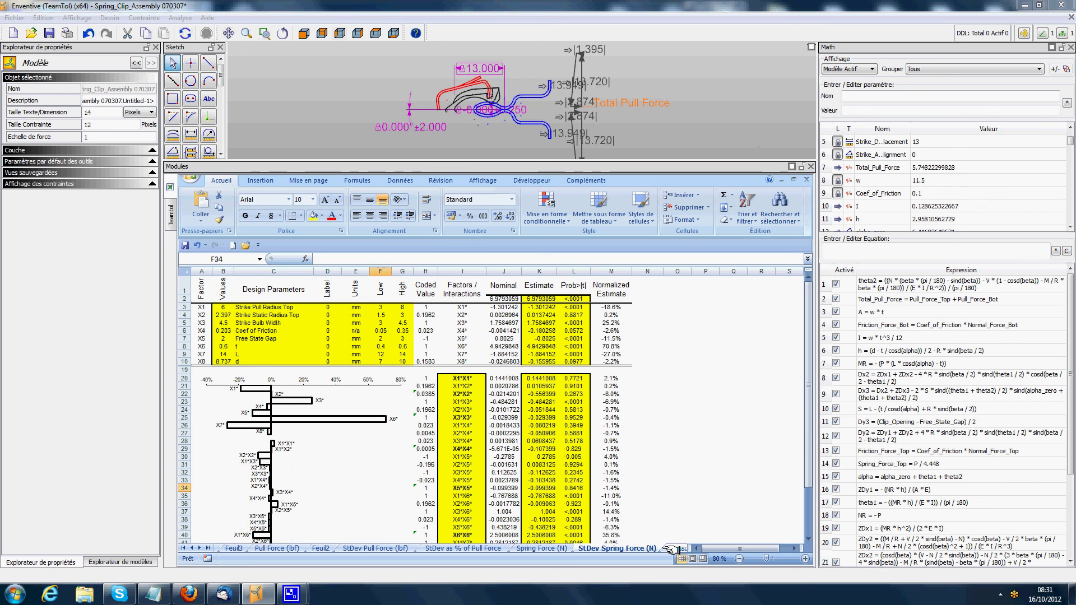
left_click(694, 371)
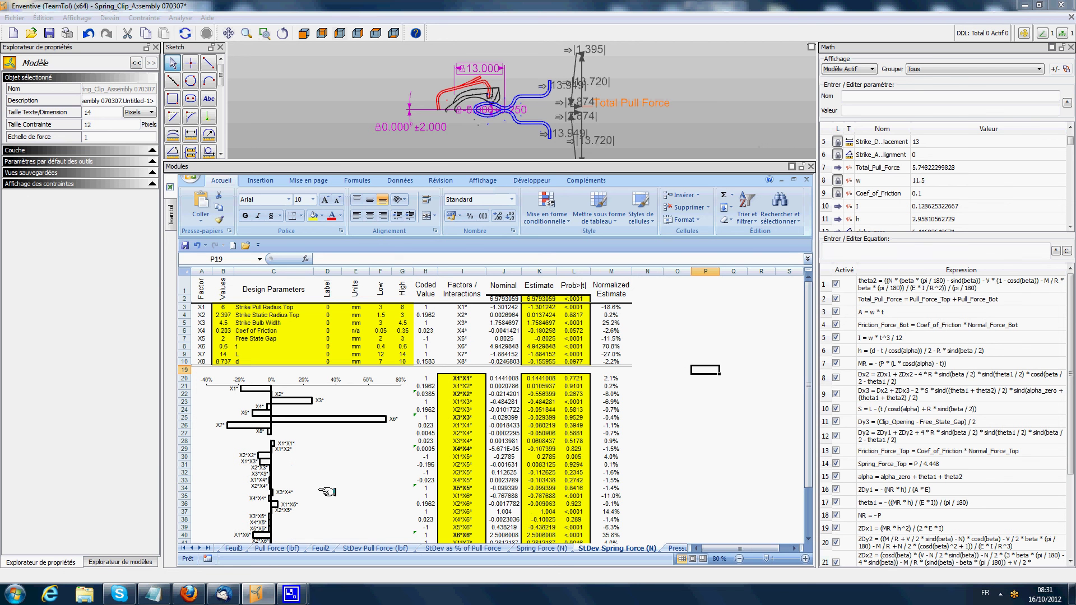
left_click(189, 548)
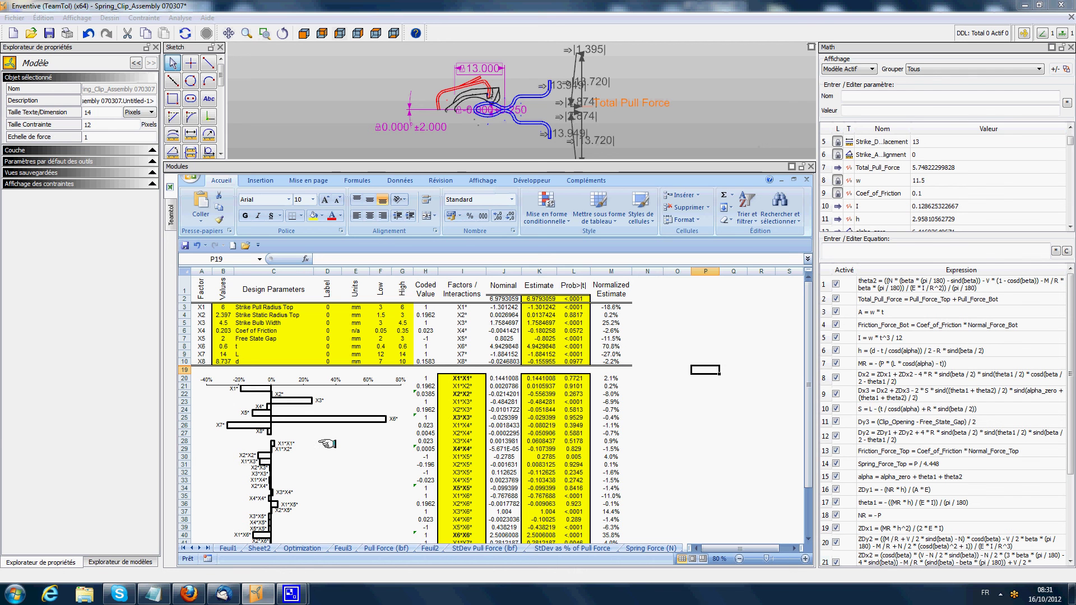
Switch the side panel to Explorateur de modèles and select Spring_Clip_Assembly 070307
left_click(34, 563)
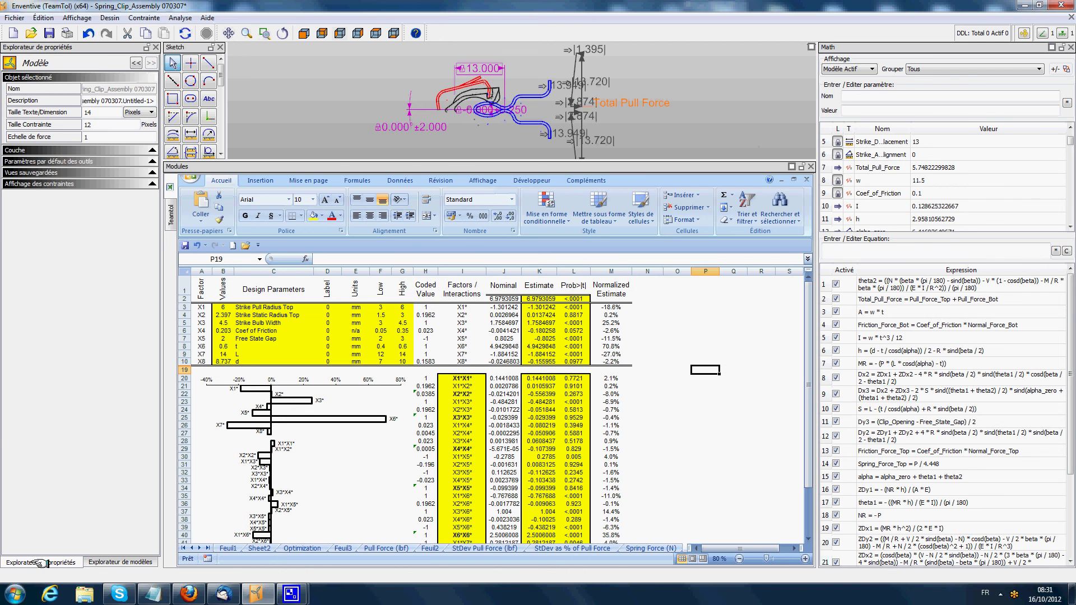
left_click(115, 562)
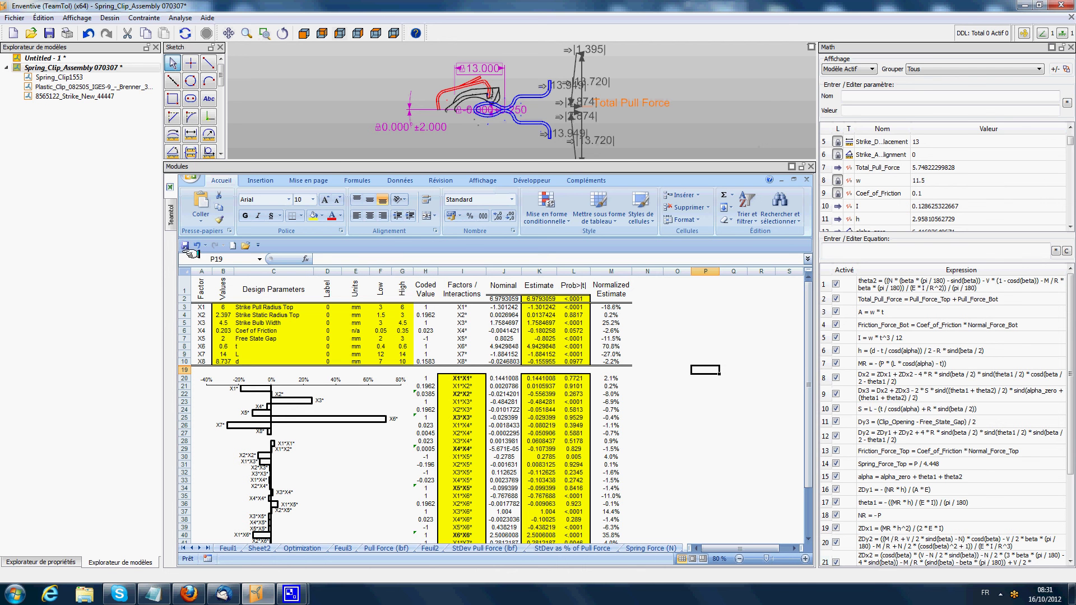
left_click(90, 67)
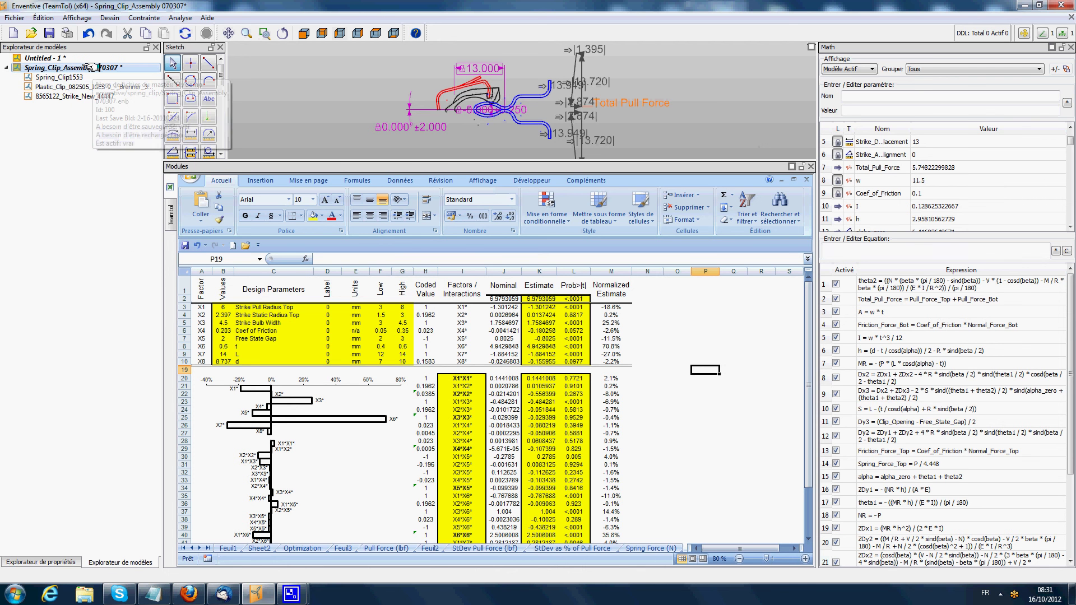